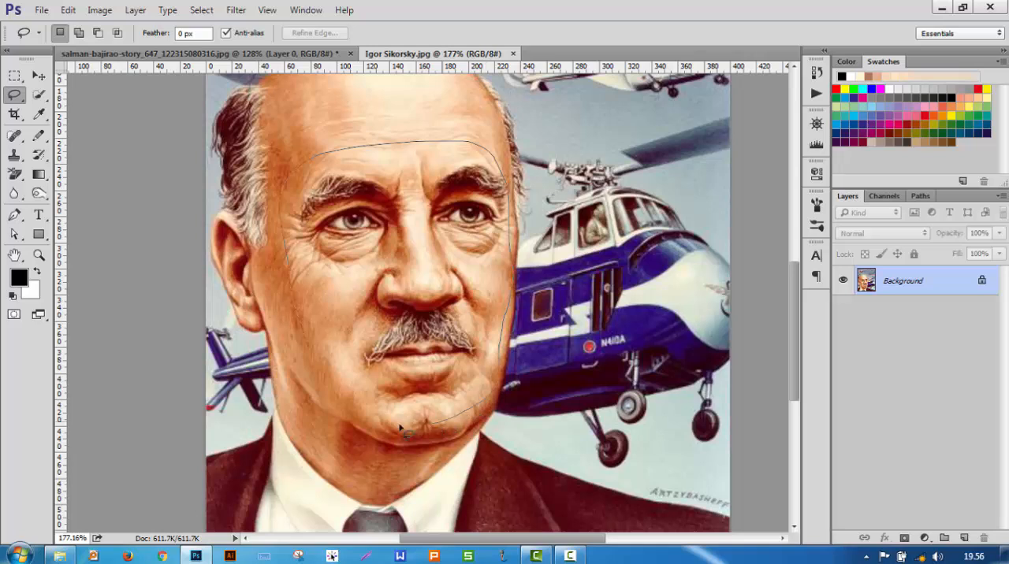
Step: Outline the older man's face from mid-forehead to chin with a freehand lasso selection and copy it
{"action": "mouse_move", "coordinate": [341, 388]}
{"action": "left_mouse_down"}
{"action": "mouse_move", "coordinate": [304, 339]}
{"action": "mouse_move", "coordinate": [316, 328]}
{"action": "left_mouse_up"}
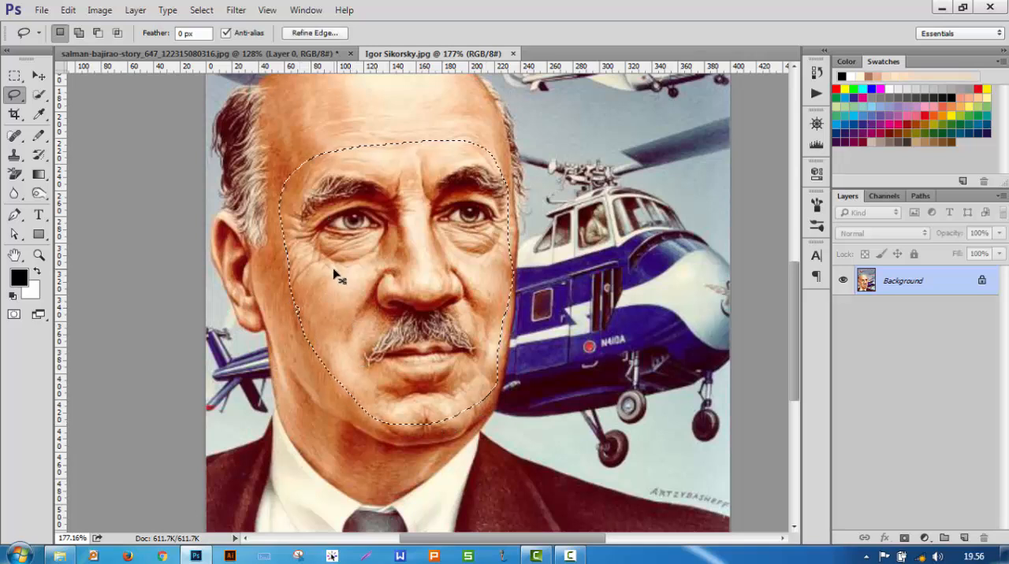
{"action": "left_click", "coordinate": [68, 9]}
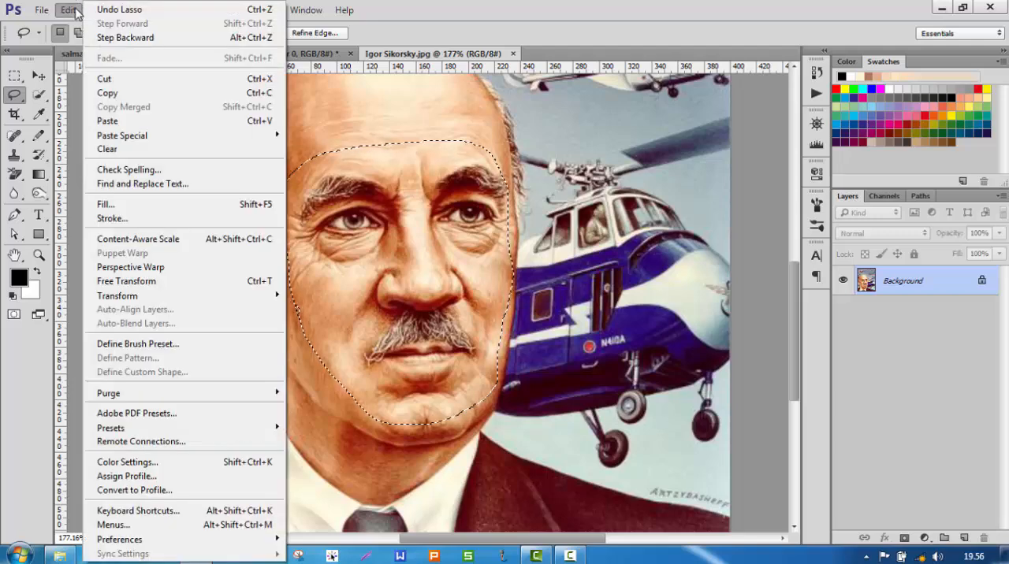
{"action": "left_click", "coordinate": [156, 95]}
Step: Switch to the plaid-shirt portrait document and paste the copied face as a new layer
{"action": "left_click", "coordinate": [244, 53]}
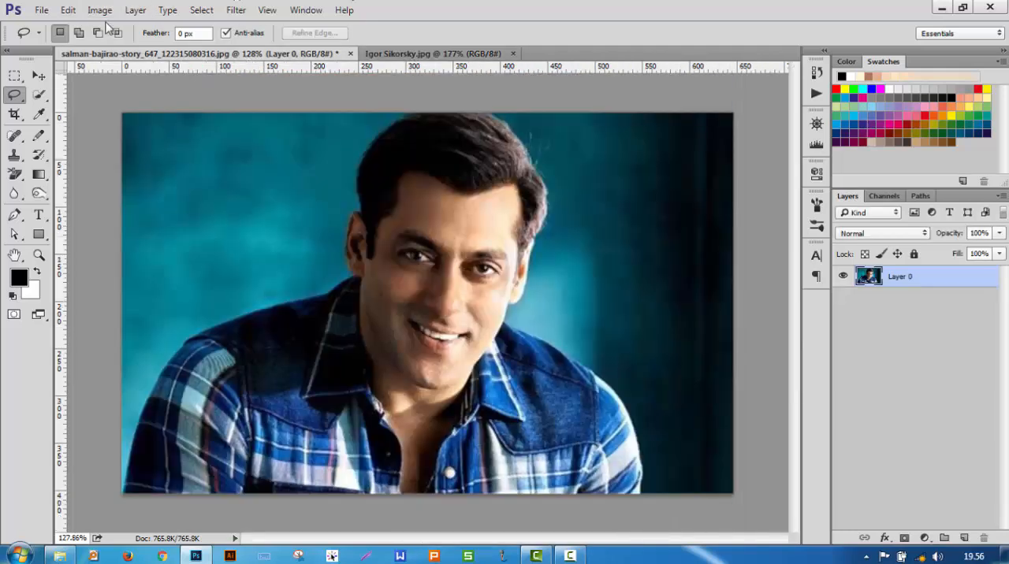
{"action": "left_click", "coordinate": [69, 10]}
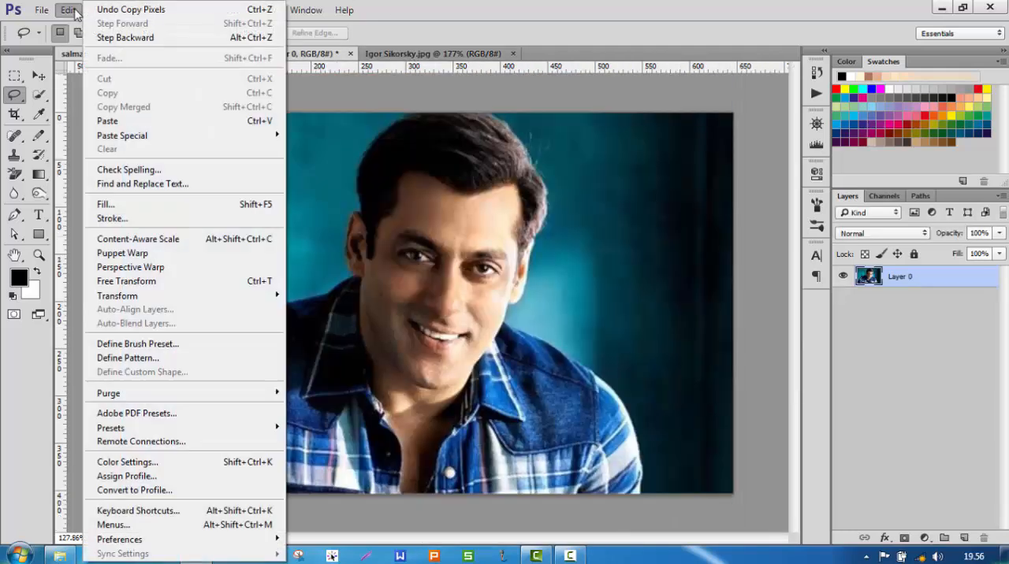
{"action": "left_click", "coordinate": [166, 121]}
{"action": "scroll", "coordinate": [363, 268], "scroll_direction": "up", "scroll_amount": 2}
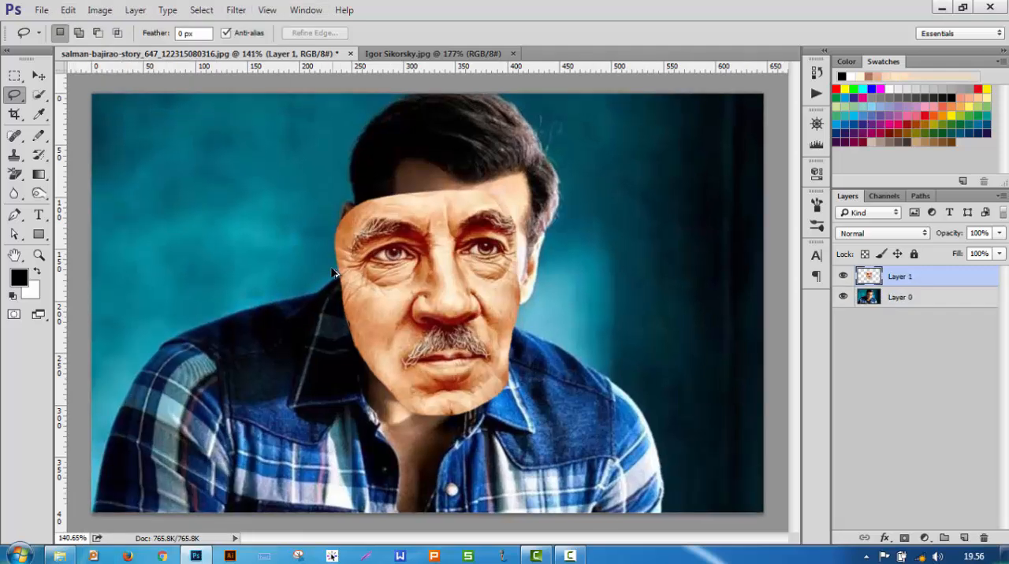
Step: Duplicate the plaid-shirt portrait layer, Layer 0, beneath the pasted face
{"action": "left_click", "coordinate": [39, 75]}
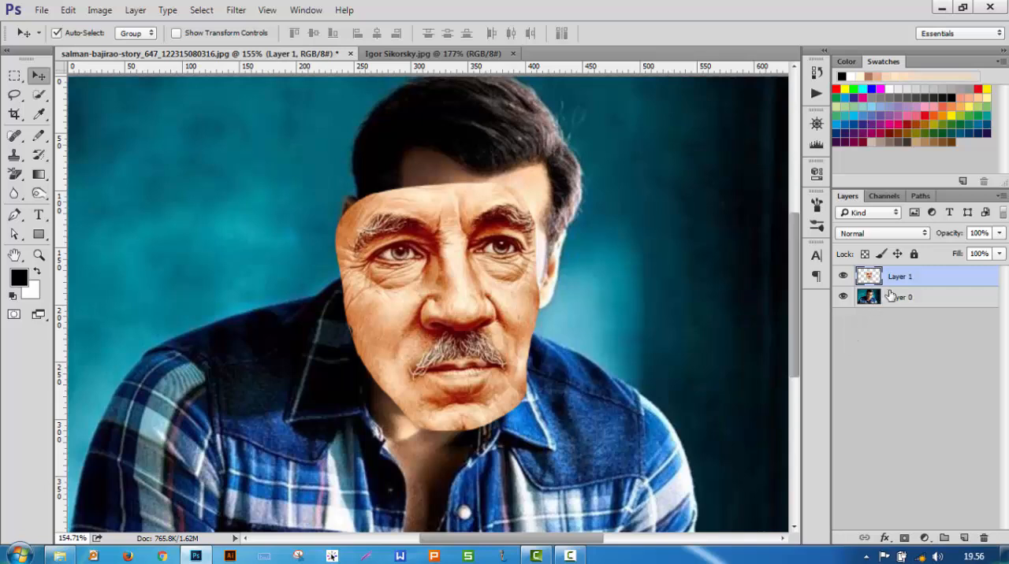
{"action": "left_click", "coordinate": [911, 303]}
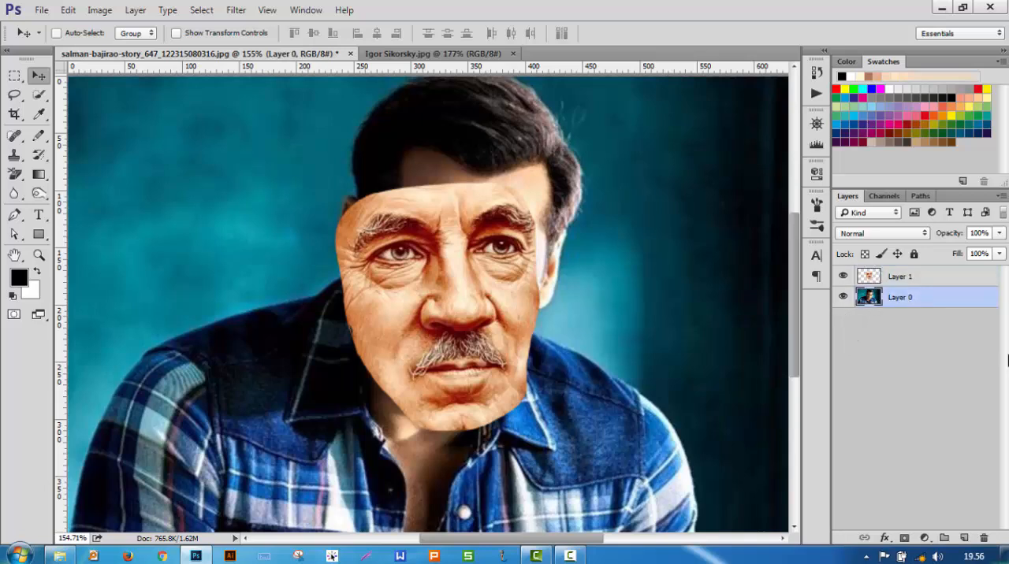
{"action": "left_click_drag", "start_coordinate": [826, 285], "coordinate": [1006, 311]}
{"action": "key", "text": "Escape"}
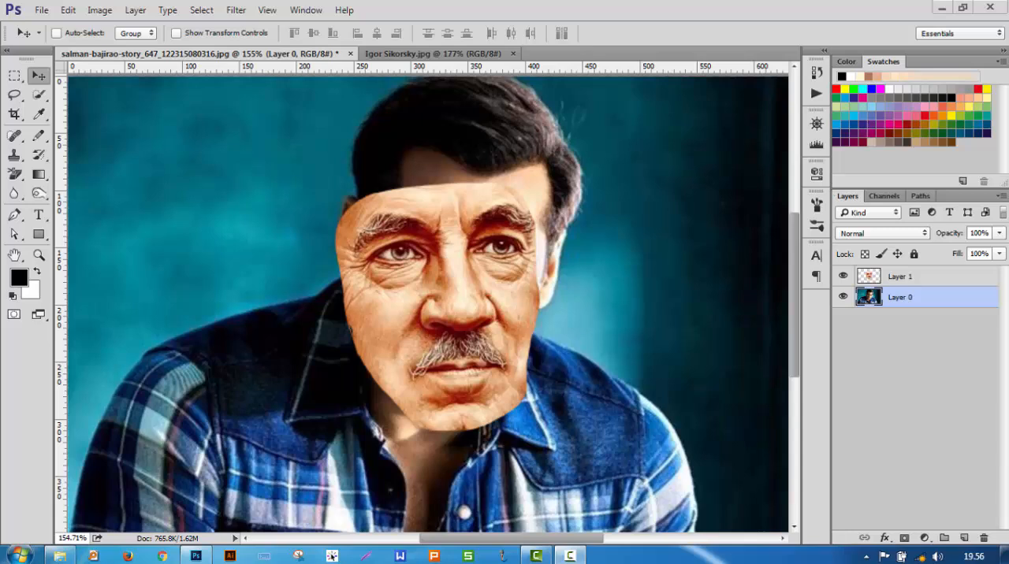
{"action": "left_click", "coordinate": [313, 10]}
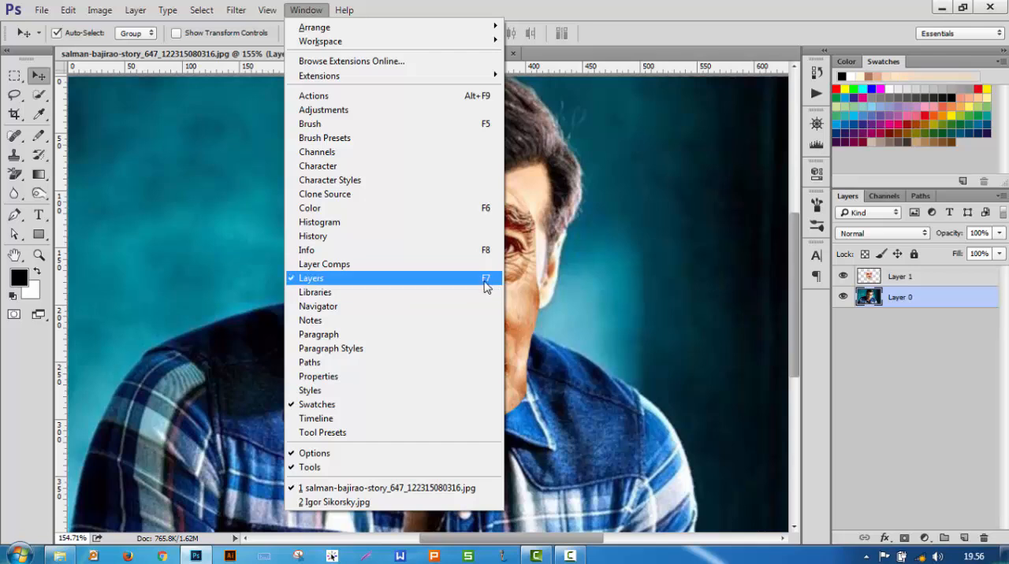
{"action": "left_click", "coordinate": [778, 2]}
{"action": "key", "text": "ctrl"}
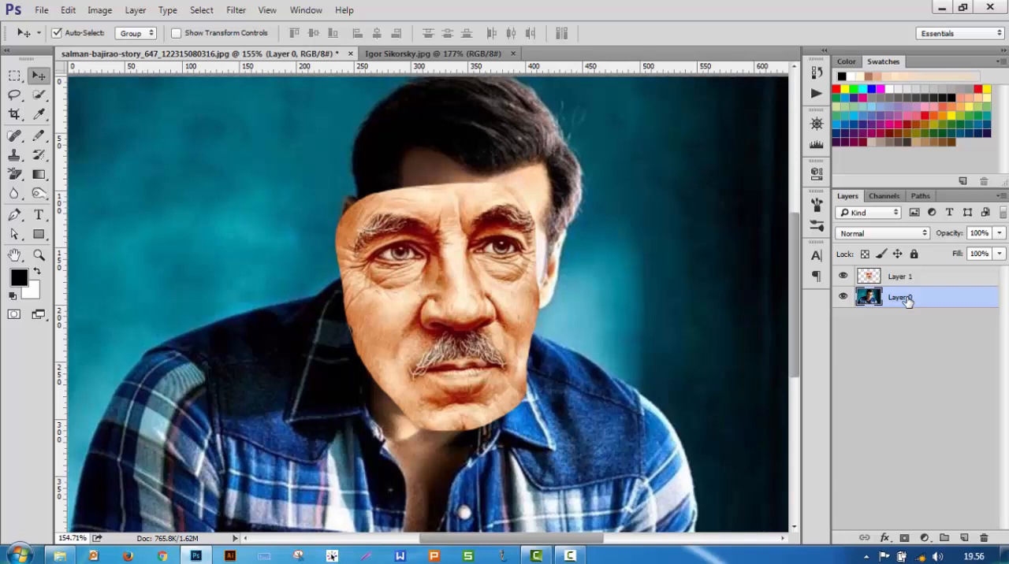
{"action": "key", "text": "ctrl+j"}
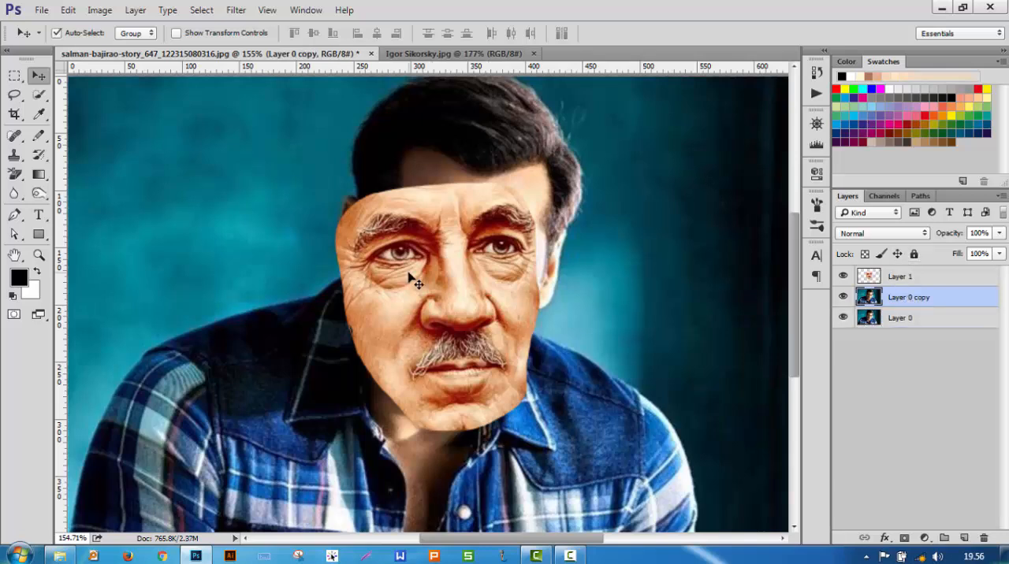
Step: Lower the opacity of the pasted face layer, Layer 1, to 57%
{"action": "left_click", "coordinate": [406, 303]}
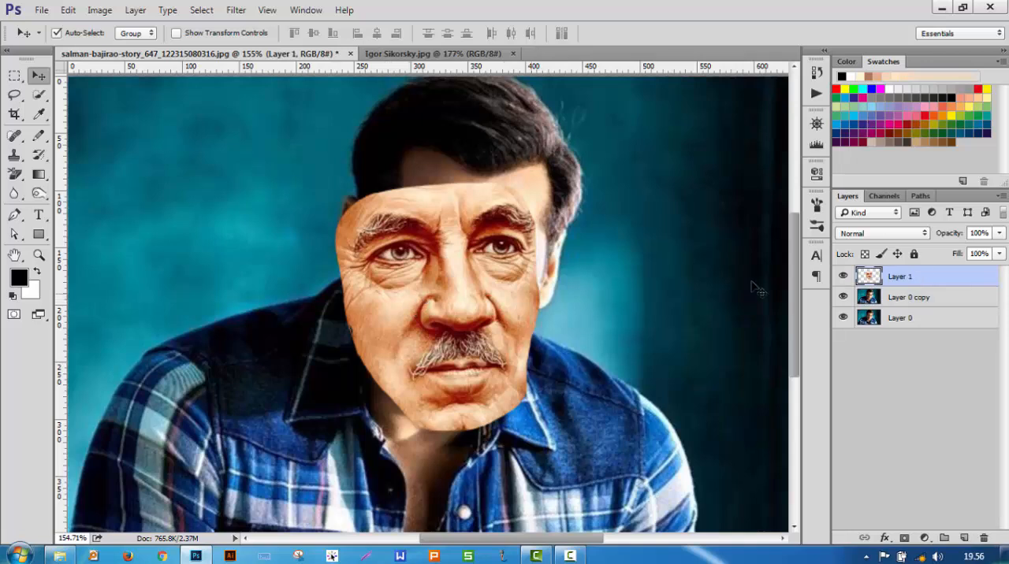
{"action": "left_click", "coordinate": [1001, 232]}
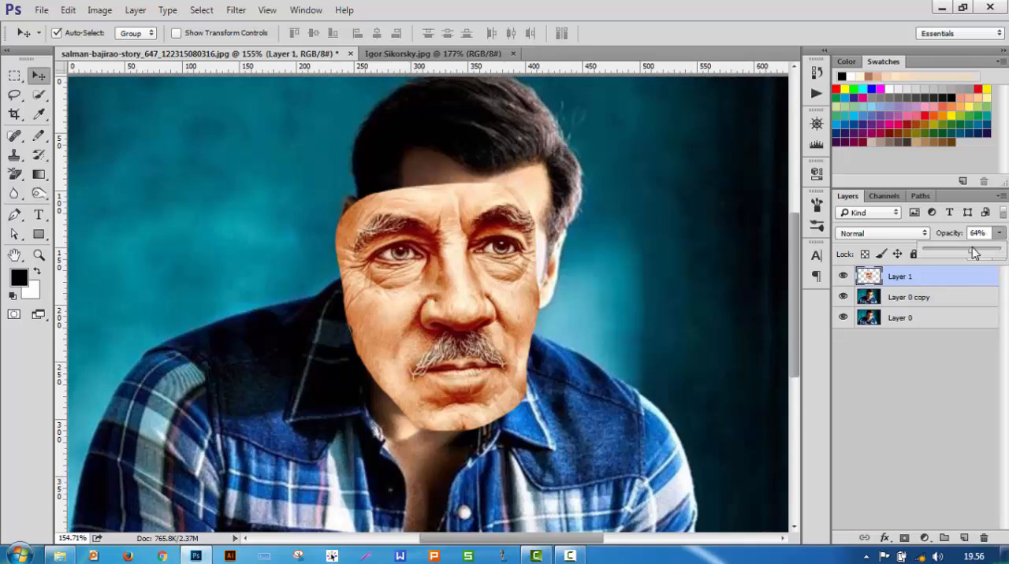
{"action": "left_click_drag", "start_coordinate": [974, 253], "coordinate": [971, 252]}
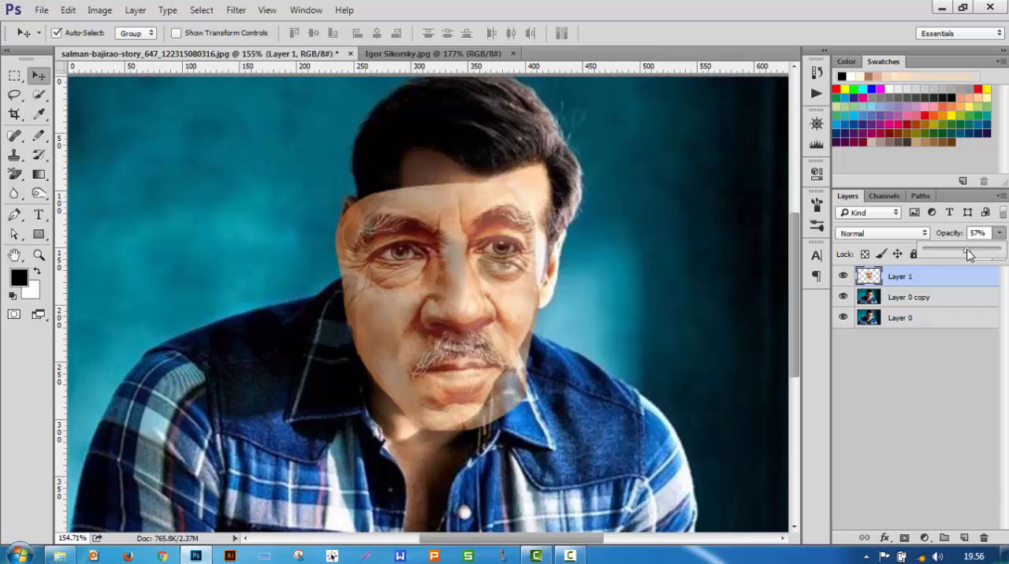
Step: Move, scale and rotate the pasted face to match the face beneath, at about 79.80% width, 76.76% height and 14.52° rotation
{"action": "mouse_move", "coordinate": [427, 280]}
{"action": "left_mouse_down"}
{"action": "mouse_move", "coordinate": [469, 275]}
{"action": "mouse_move", "coordinate": [447, 284]}
{"action": "left_mouse_up"}
{"action": "key", "text": "ctrl"}
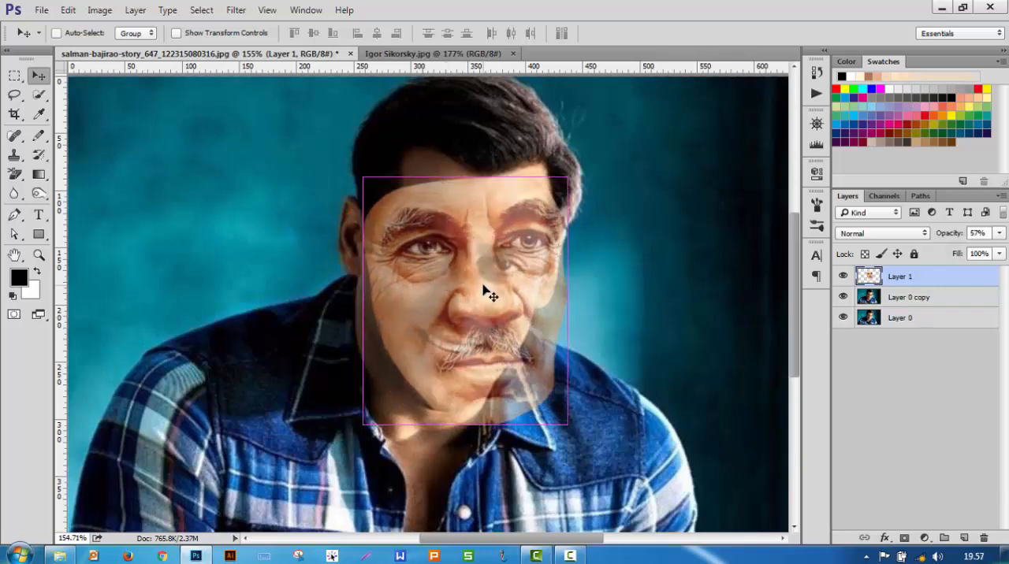
{"action": "key", "text": "ctrl+t"}
{"action": "left_click_drag", "start_coordinate": [571, 422], "coordinate": [529, 400]}
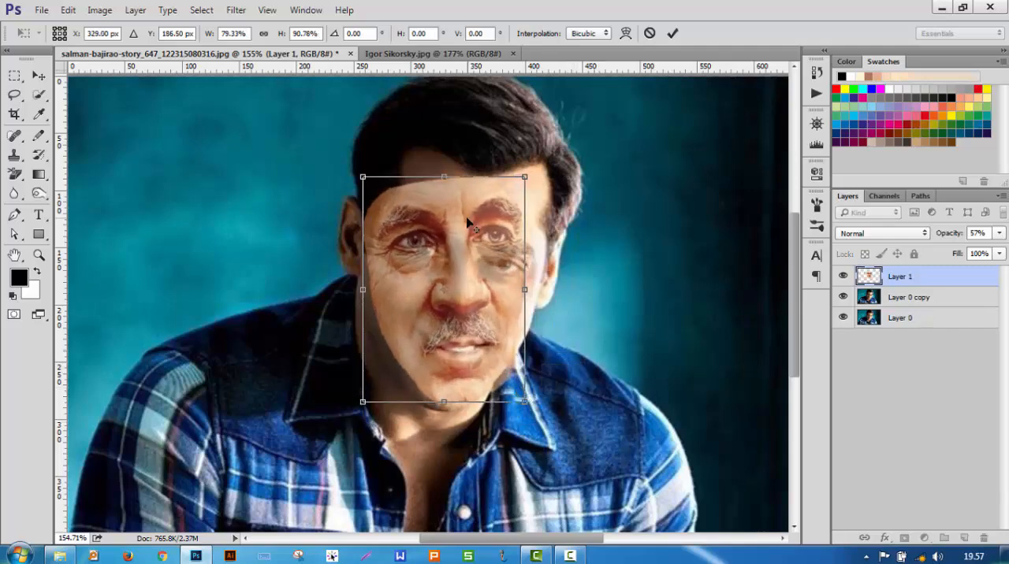
{"action": "scroll", "coordinate": [467, 217], "scroll_direction": "up", "scroll_amount": 2}
{"action": "left_click_drag", "start_coordinate": [559, 142], "coordinate": [594, 181]}
{"action": "mouse_move", "coordinate": [479, 296]}
{"action": "left_mouse_down"}
{"action": "mouse_move", "coordinate": [481, 309]}
{"action": "mouse_move", "coordinate": [480, 279]}
{"action": "mouse_move", "coordinate": [481, 309]}
{"action": "left_mouse_up"}
{"action": "left_click_drag", "start_coordinate": [413, 458], "coordinate": [426, 425]}
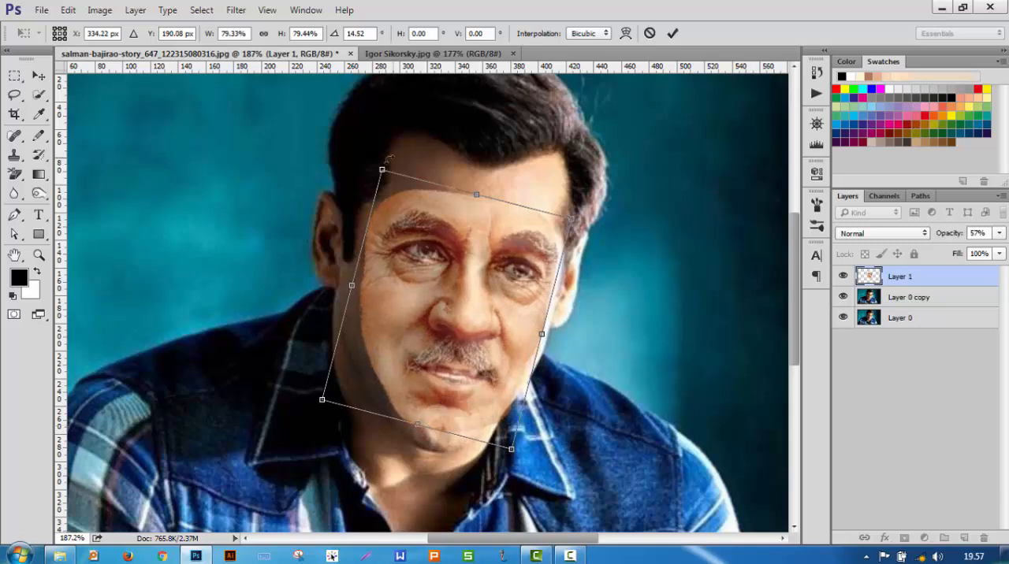
{"action": "left_click_drag", "start_coordinate": [382, 168], "coordinate": [382, 178]}
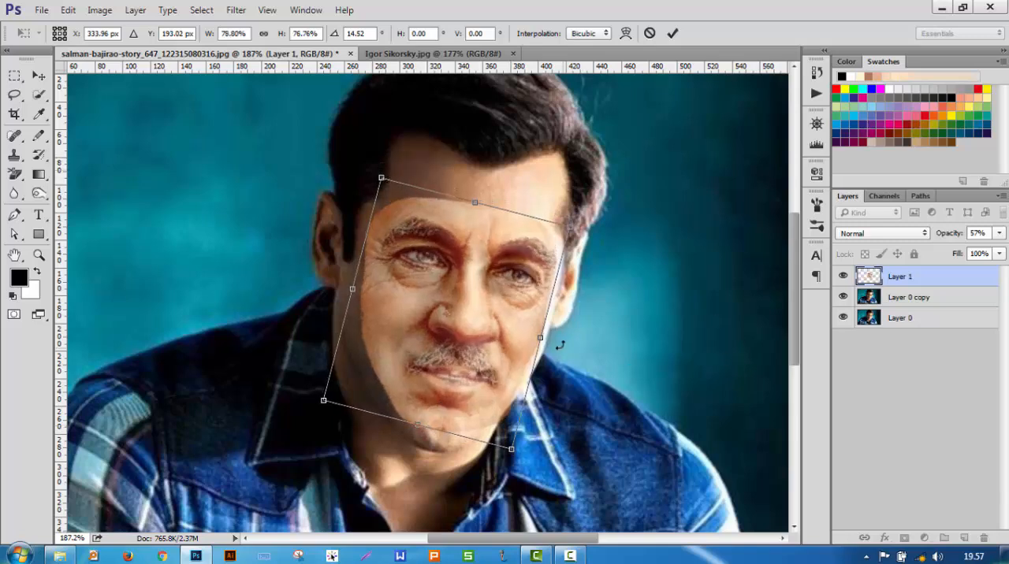
{"action": "key", "text": "Return"}
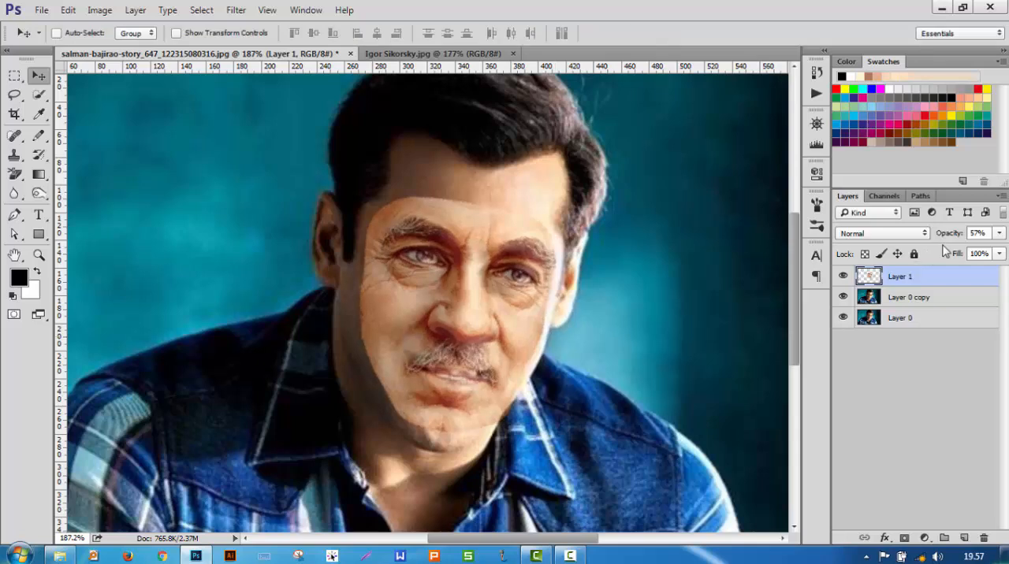
Step: Set the opacity of Layer 1 to 100%
{"action": "left_click", "coordinate": [1000, 235]}
{"action": "left_click_drag", "start_coordinate": [969, 251], "coordinate": [1005, 252]}
{"action": "scroll", "coordinate": [638, 356], "scroll_direction": "down", "scroll_amount": 1}
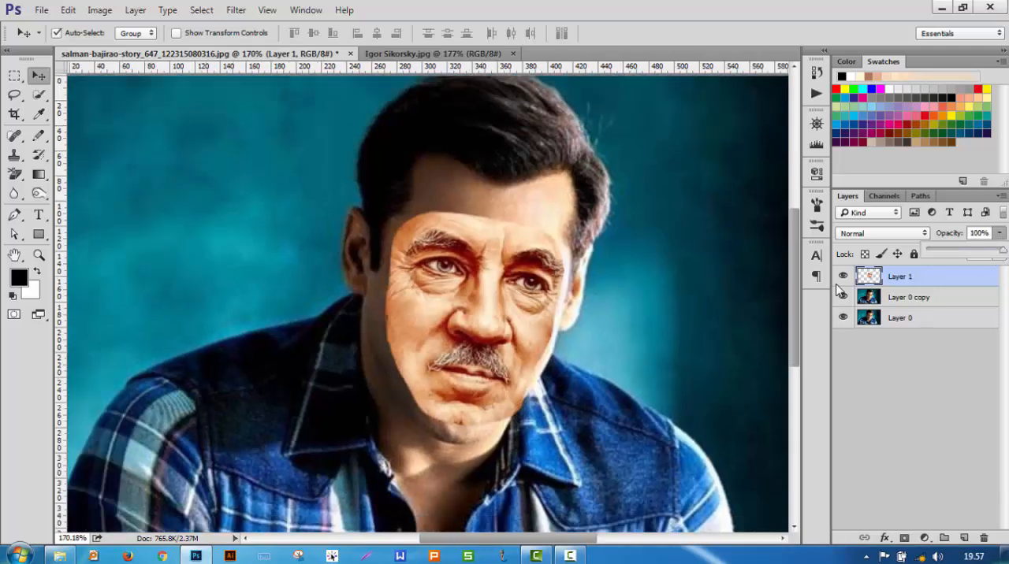
Step: Load the pixels of Layer 1 as a selection and invert it to cover everything outside the pasted face
{"action": "right_click", "coordinate": [876, 278]}
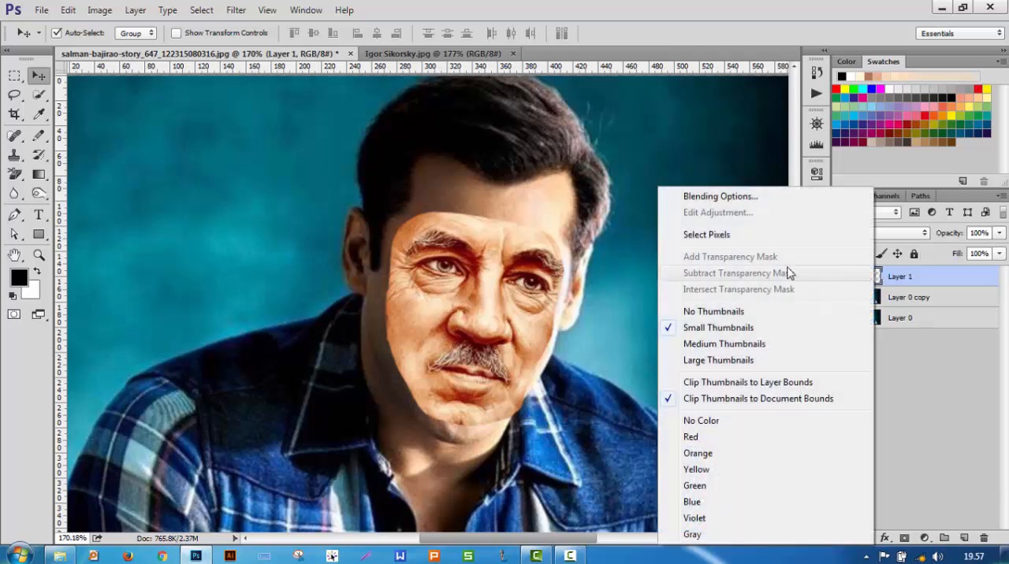
{"action": "left_click", "coordinate": [747, 237]}
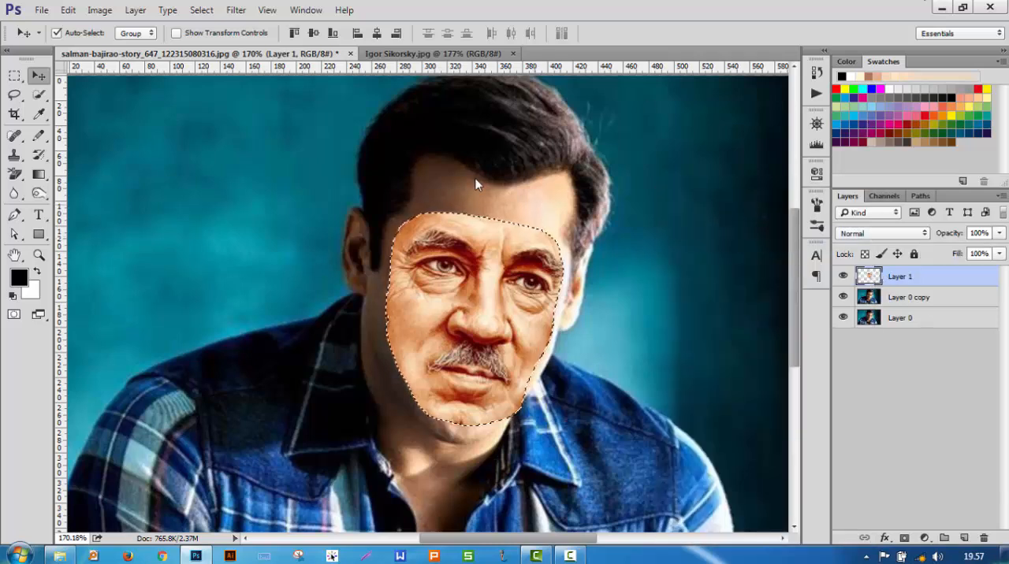
{"action": "key", "text": "ctrl"}
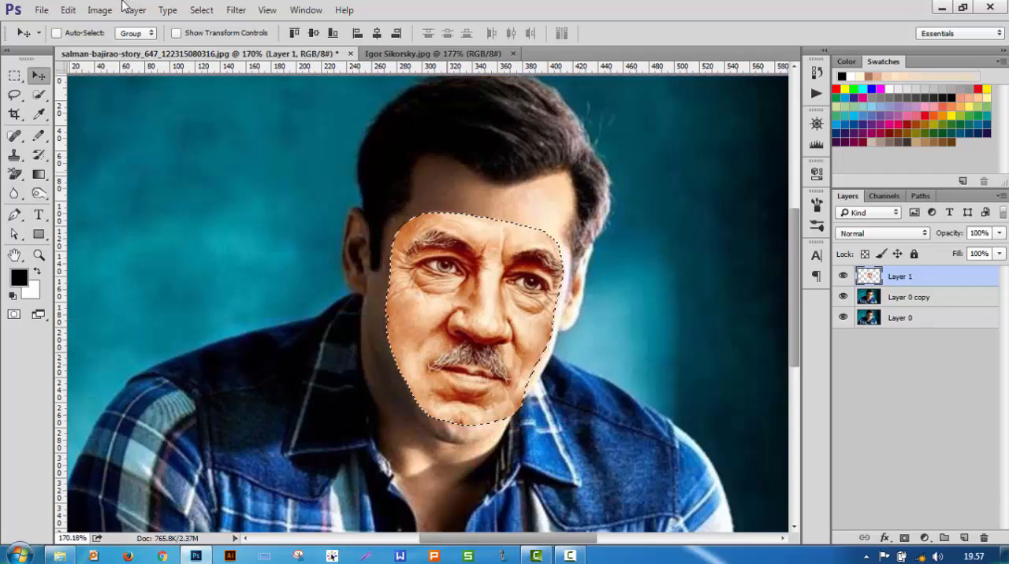
{"action": "left_click", "coordinate": [201, 10]}
{"action": "left_click", "coordinate": [230, 69]}
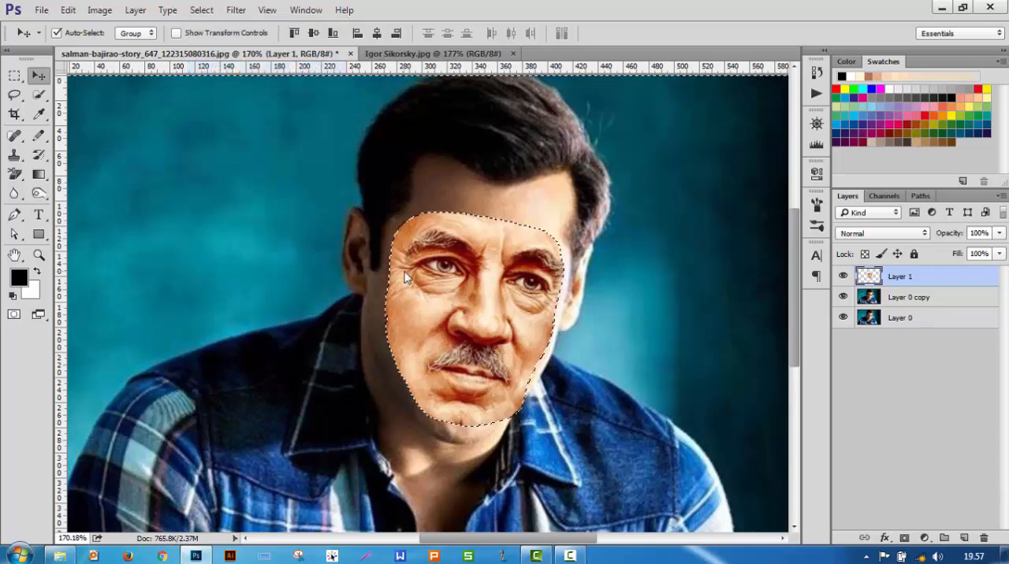
Step: Expand the inverted selection by 6 pixels
{"action": "left_click", "coordinate": [204, 11]}
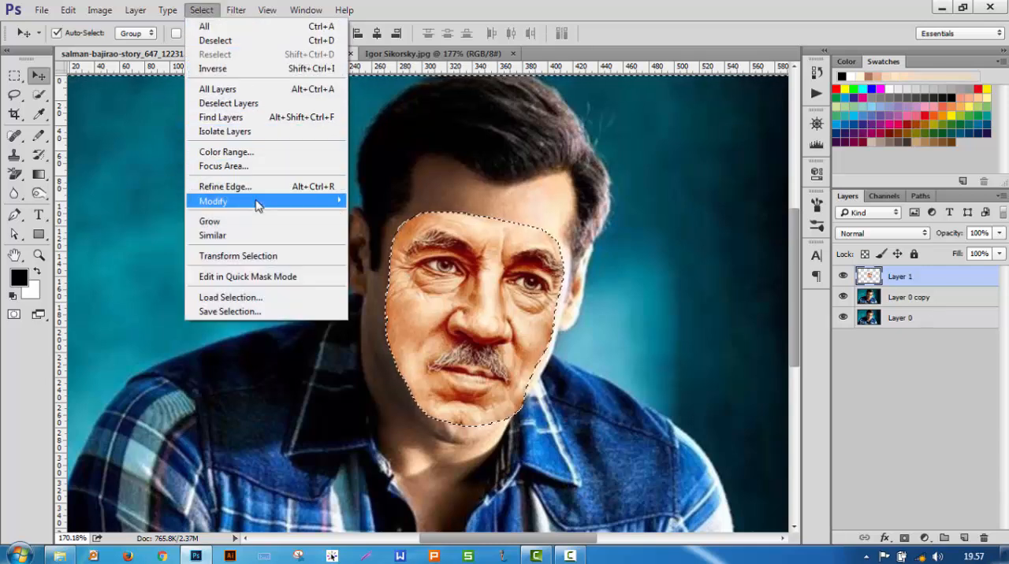
{"action": "mouse_move", "coordinate": [259, 202]}
{"action": "left_click", "coordinate": [426, 230]}
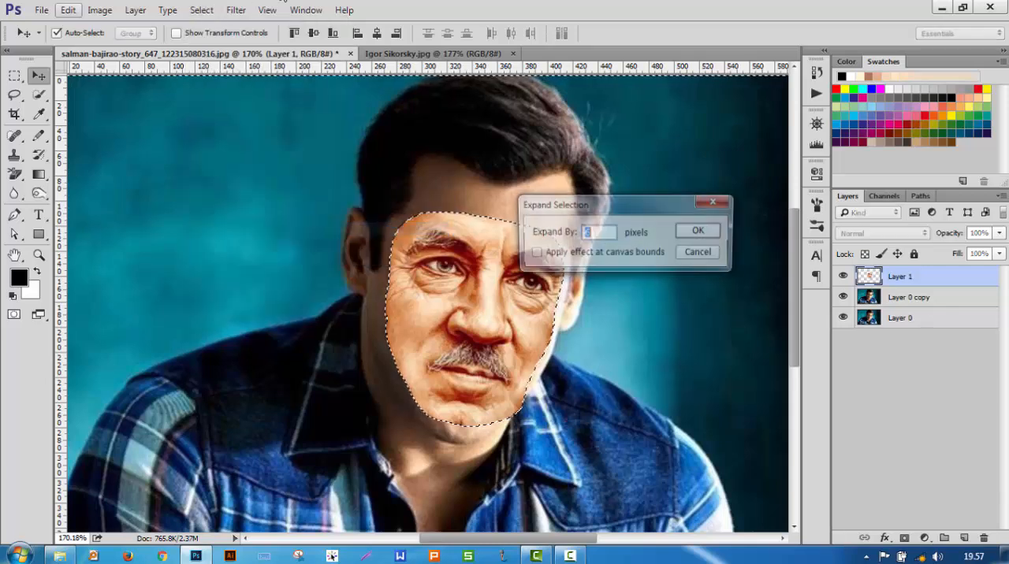
{"action": "type", "text": "6"}
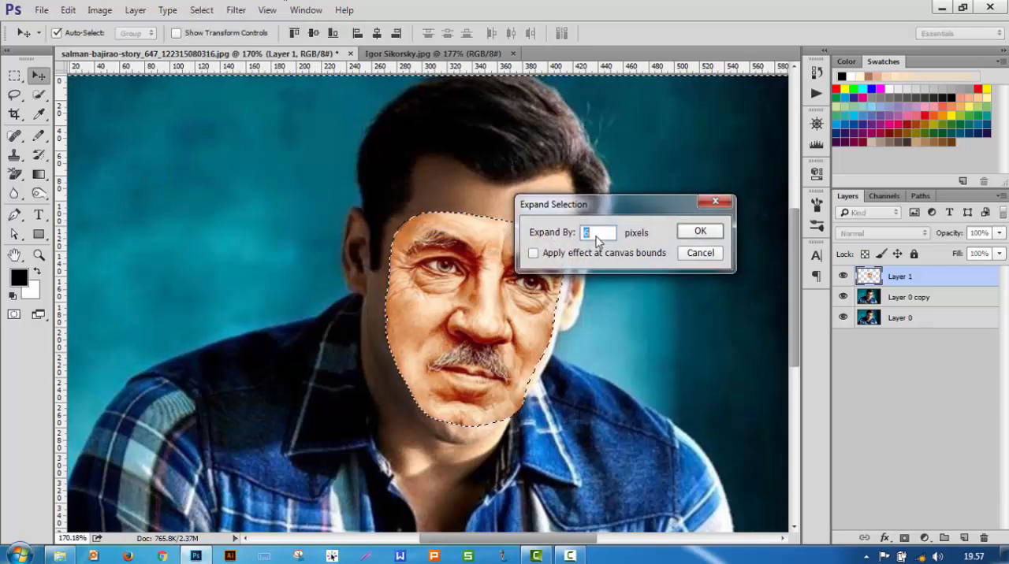
{"action": "left_click", "coordinate": [701, 232]}
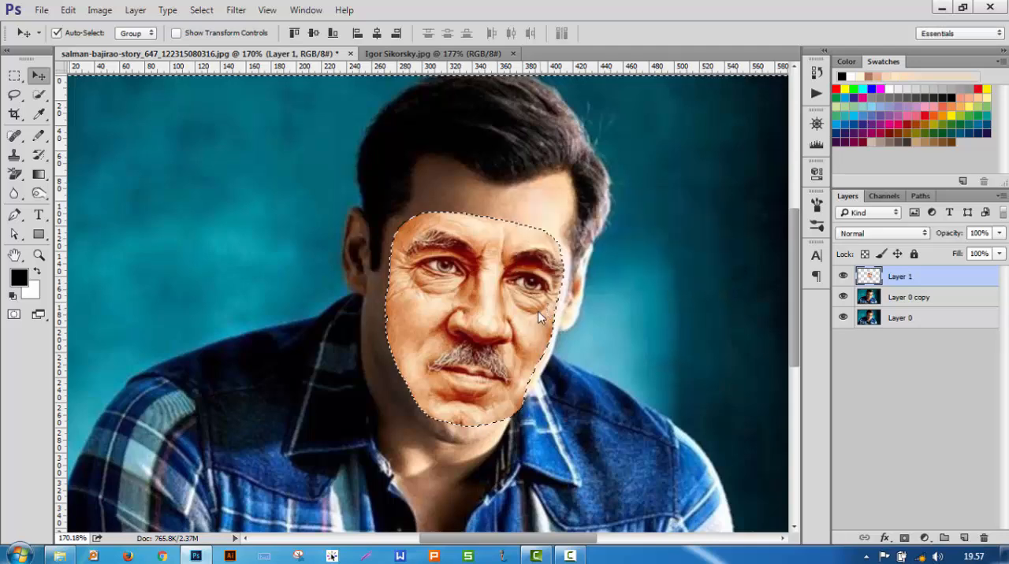
Step: Invert the selection again so it covers the area just inside the pasted face's edge
{"action": "key", "text": "ctrl+0"}
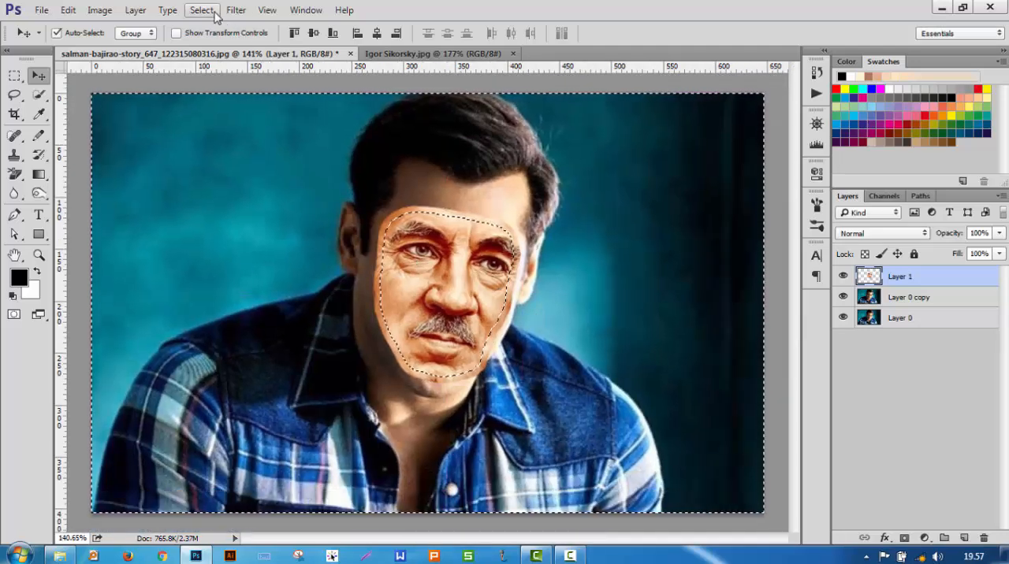
{"action": "left_click", "coordinate": [202, 11]}
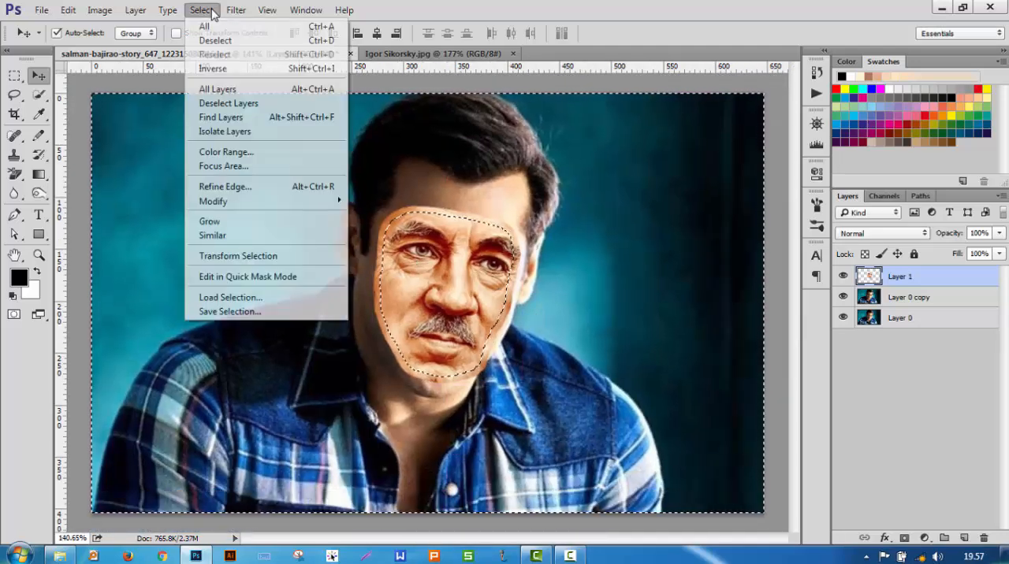
{"action": "left_click", "coordinate": [225, 69]}
{"action": "scroll", "coordinate": [385, 342], "scroll_direction": "up", "scroll_amount": 1}
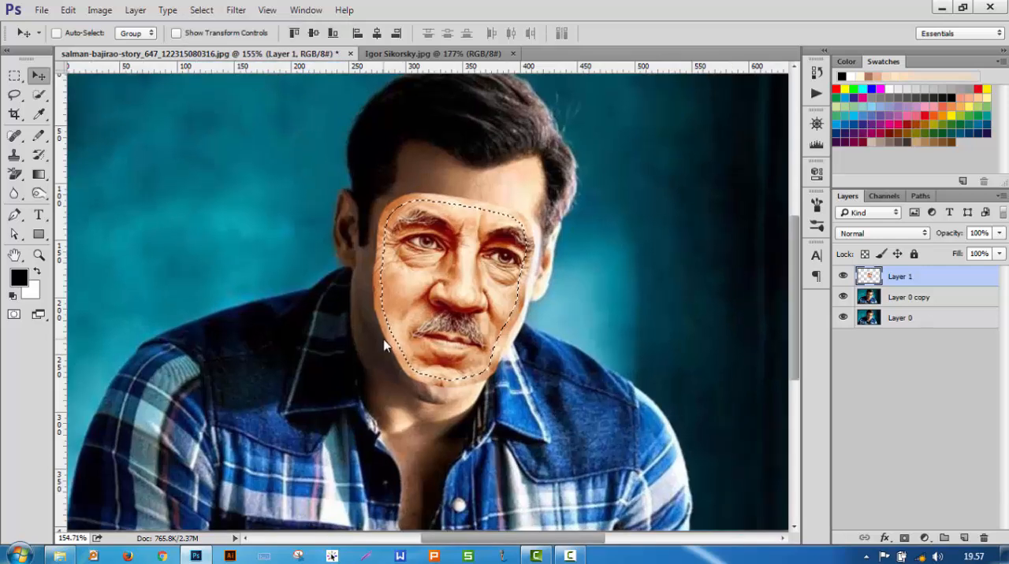
{"action": "scroll", "coordinate": [506, 275], "scroll_direction": "right", "scroll_amount": 1}
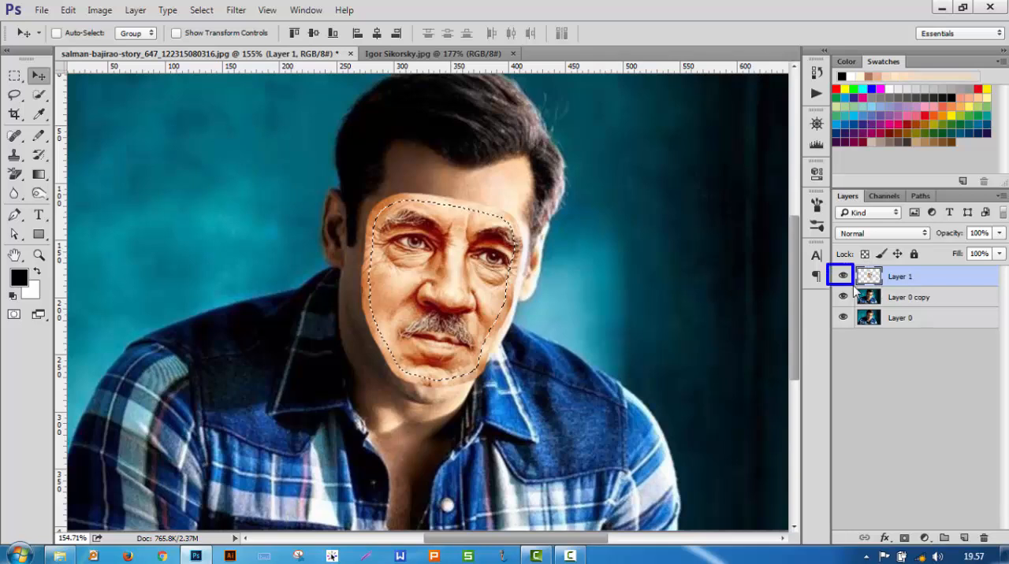
Step: Hide Layer 1 while keeping the face-shaped selection active
{"action": "key", "text": "ctrl+d"}
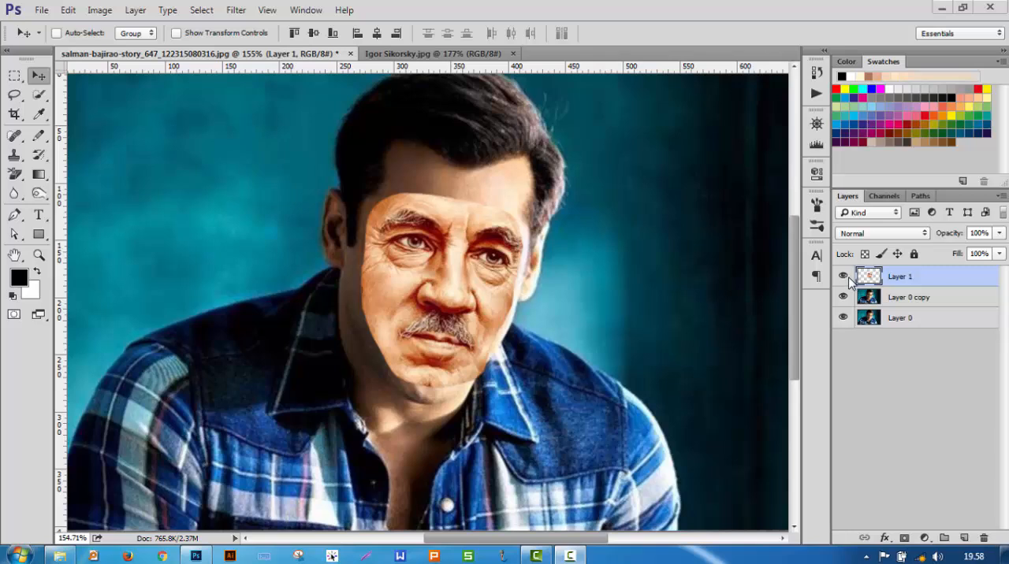
{"action": "key", "text": "ctrl+z"}
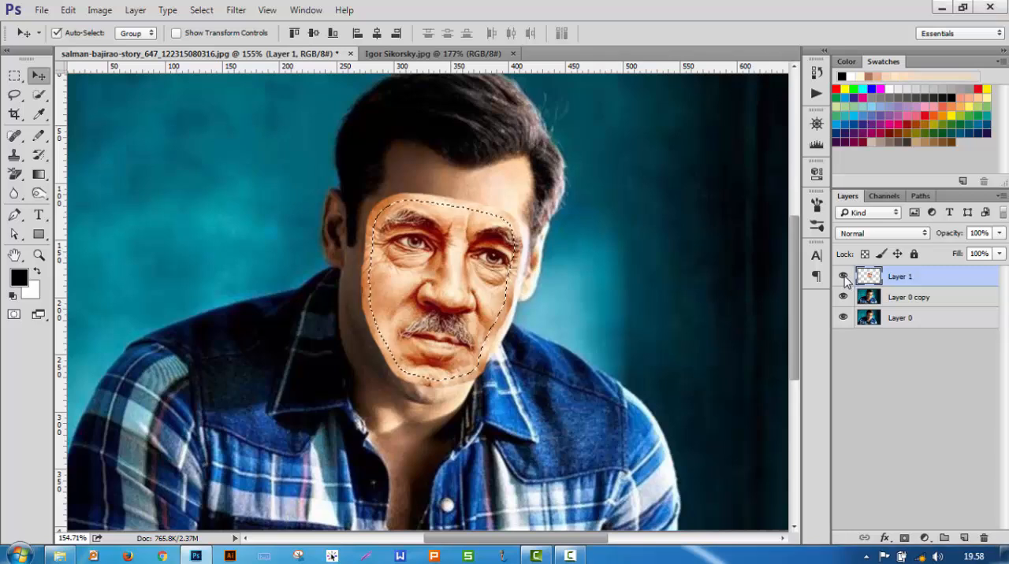
{"action": "left_click", "coordinate": [844, 277]}
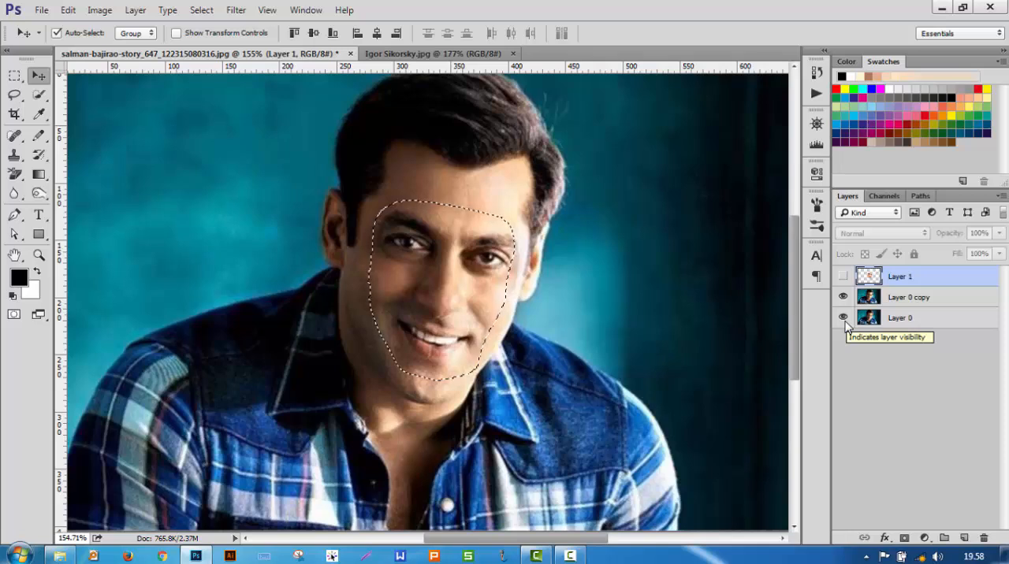
Step: Hide Layer 0 and delete the selected face area from Layer 0 copy
{"action": "left_click", "coordinate": [903, 317]}
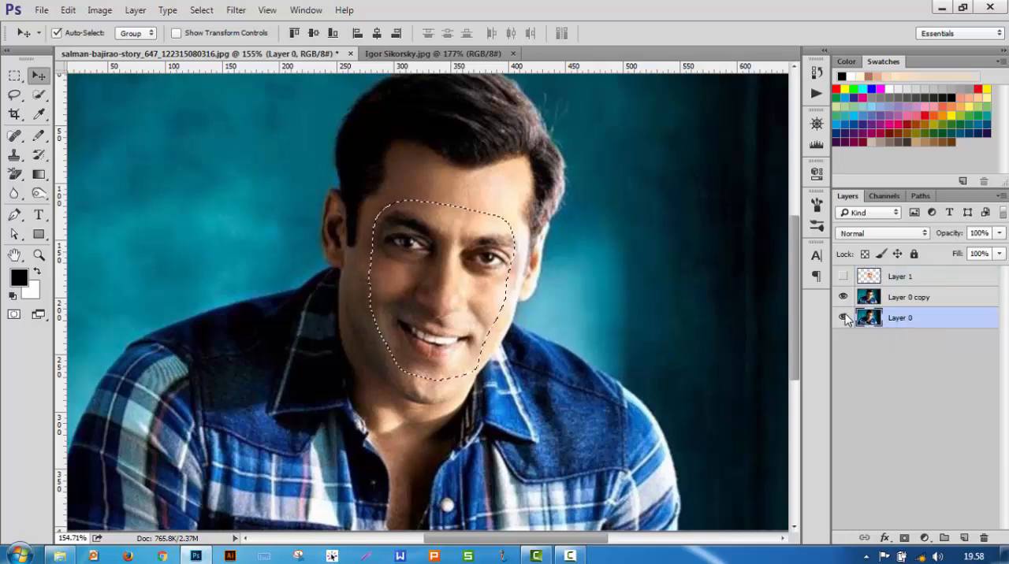
{"action": "left_click", "coordinate": [843, 317]}
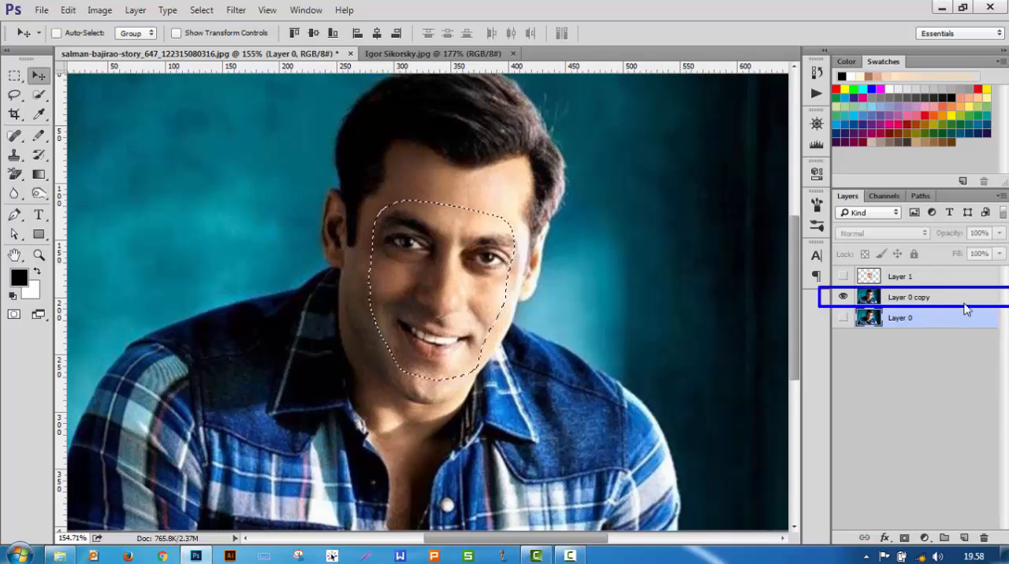
{"action": "key", "text": "ctrl+d"}
{"action": "left_click", "coordinate": [930, 305]}
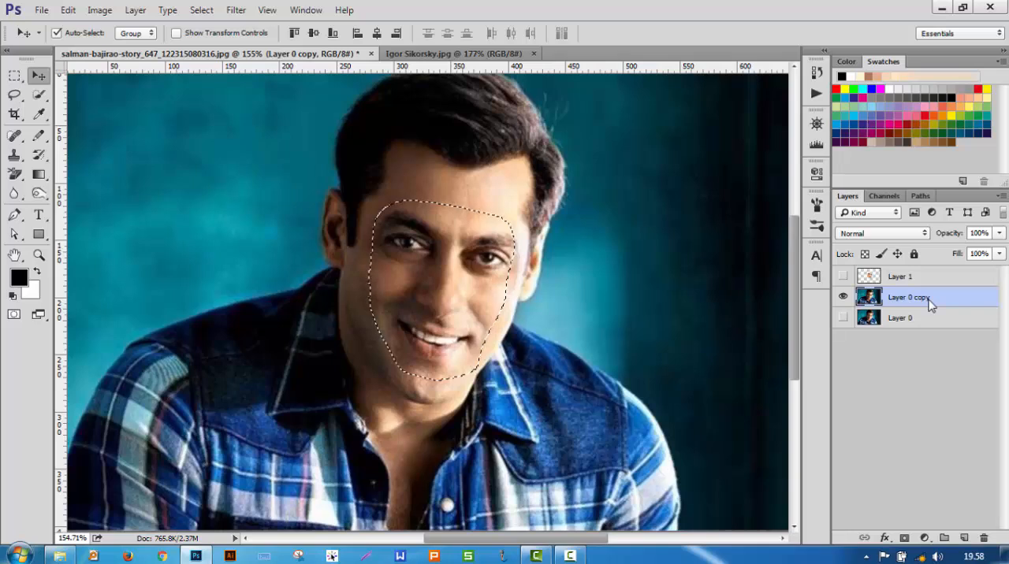
{"action": "key", "text": "Delete"}
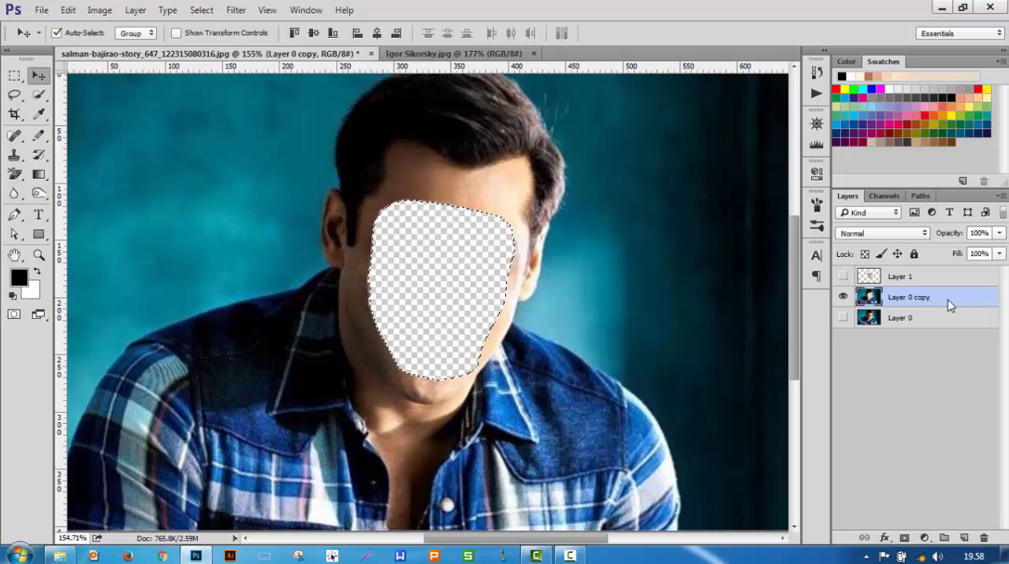
Step: Make Layer 0 and Layer 1 visible again alongside Layer 0 copy
{"action": "key", "text": "ctrl"}
{"action": "key", "text": "ctrl+d"}
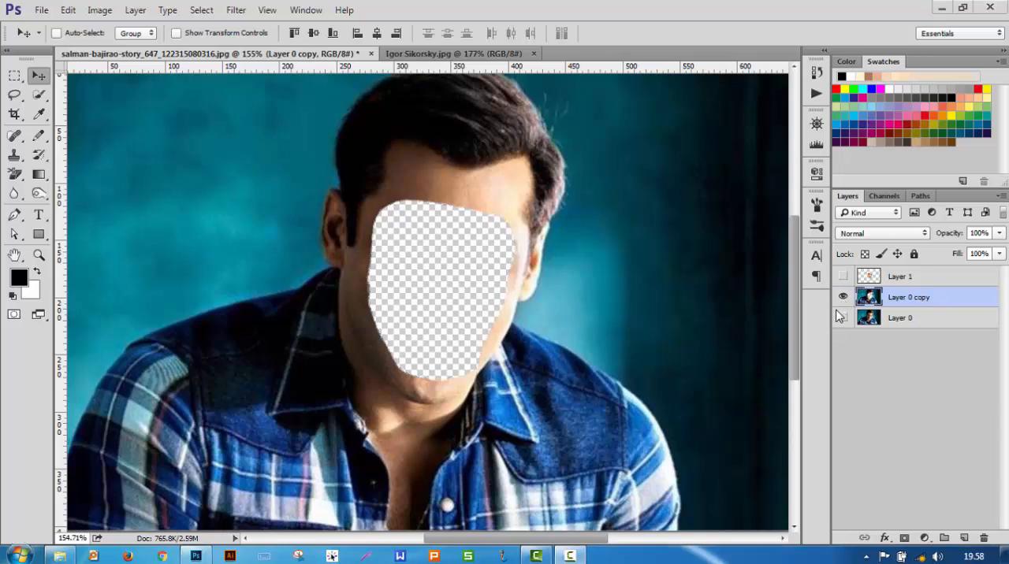
{"action": "left_click_drag", "start_coordinate": [833, 308], "coordinate": [853, 328]}
{"action": "left_click", "coordinate": [842, 296]}
{"action": "left_click", "coordinate": [843, 276]}
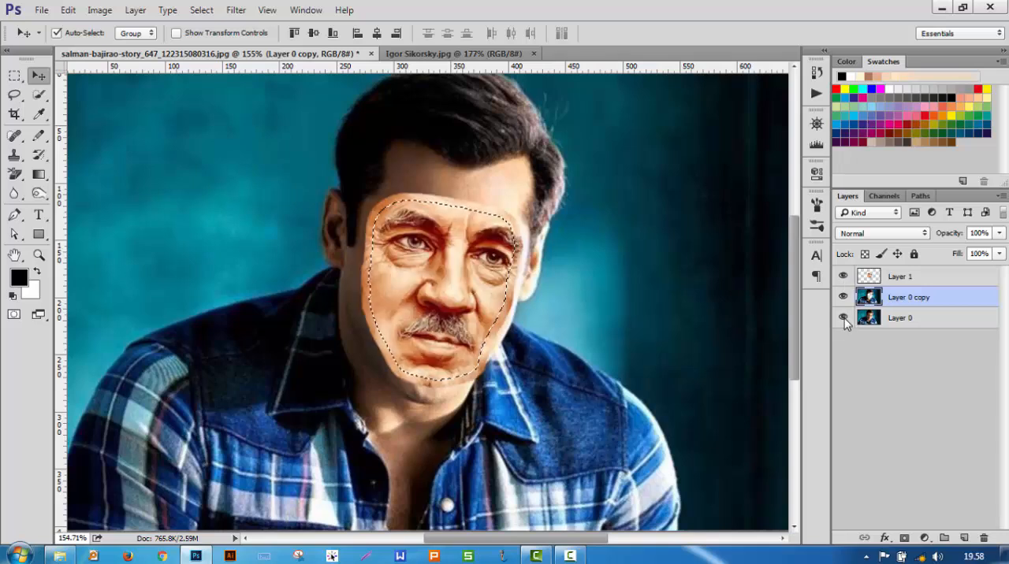
Step: Auto-blend Layer 1 and Layer 0 copy together using the Panorama method with Seamless Tones and Colors, and fit the whole image in view
{"action": "left_click", "coordinate": [912, 279]}
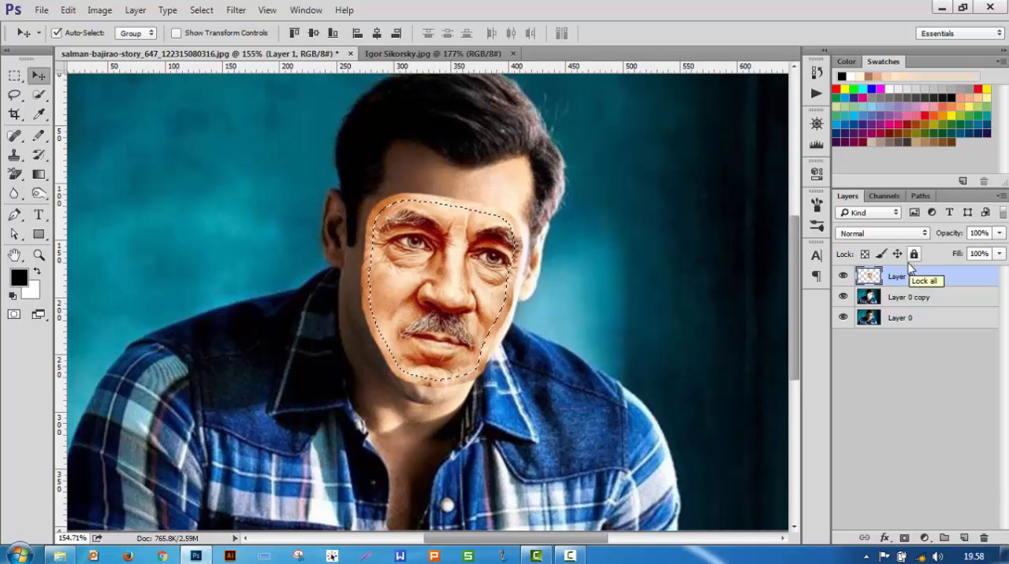
{"action": "left_click", "coordinate": [916, 300], "text": "shift"}
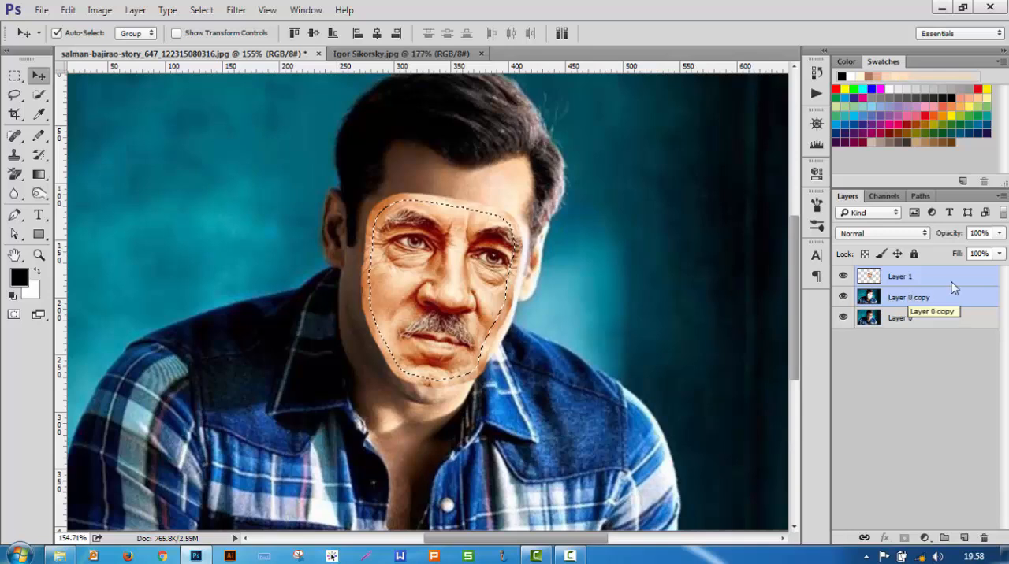
{"action": "key", "text": "ctrl"}
{"action": "left_click_drag", "start_coordinate": [834, 266], "coordinate": [977, 305]}
{"action": "key", "text": "Escape"}
{"action": "key", "text": "ctrl+d"}
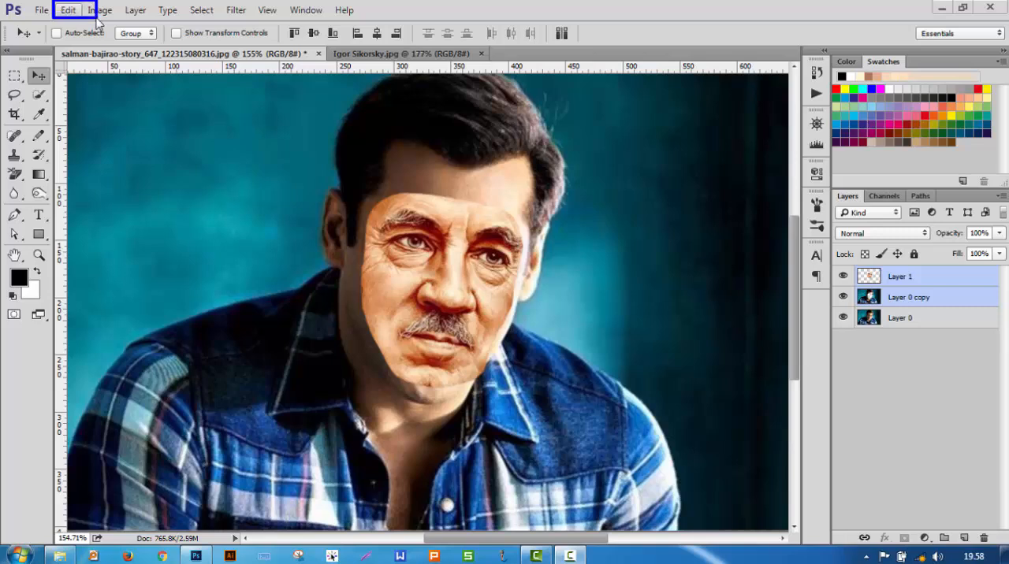
{"action": "left_click", "coordinate": [67, 10]}
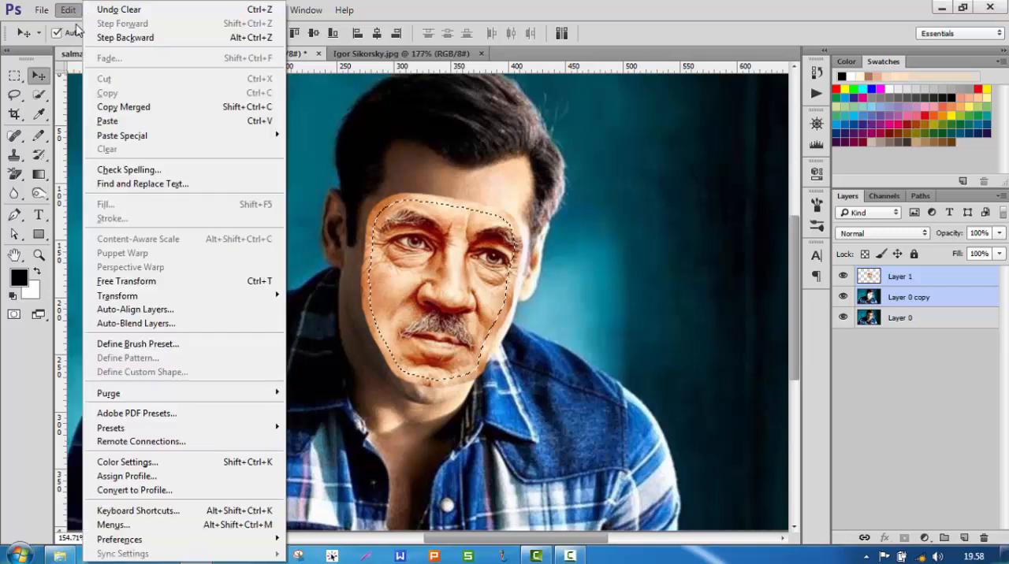
{"action": "left_click", "coordinate": [178, 325]}
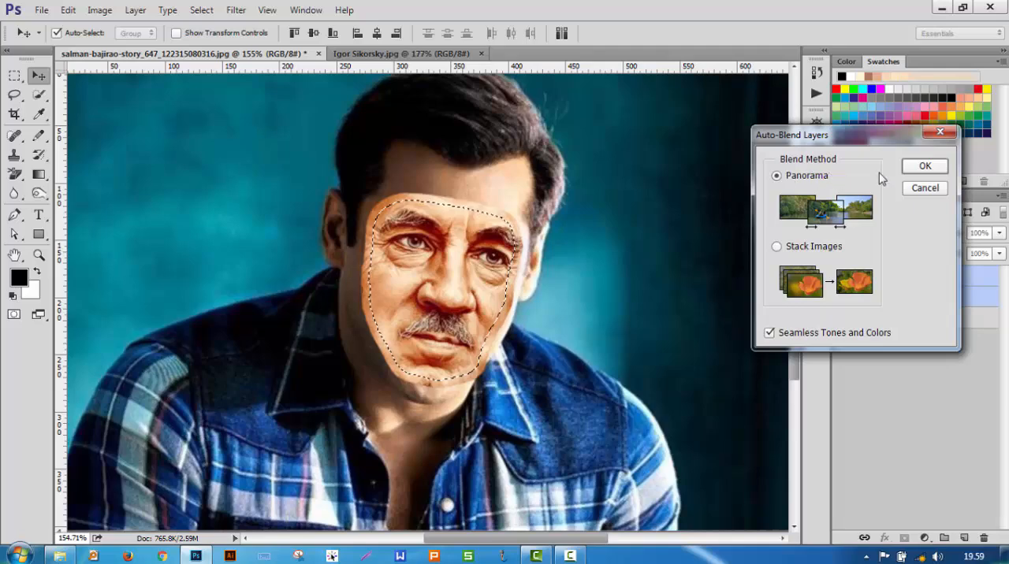
{"action": "left_click", "coordinate": [925, 166]}
{"action": "key", "text": "ctrl+d"}
{"action": "key", "text": "ctrl+0"}
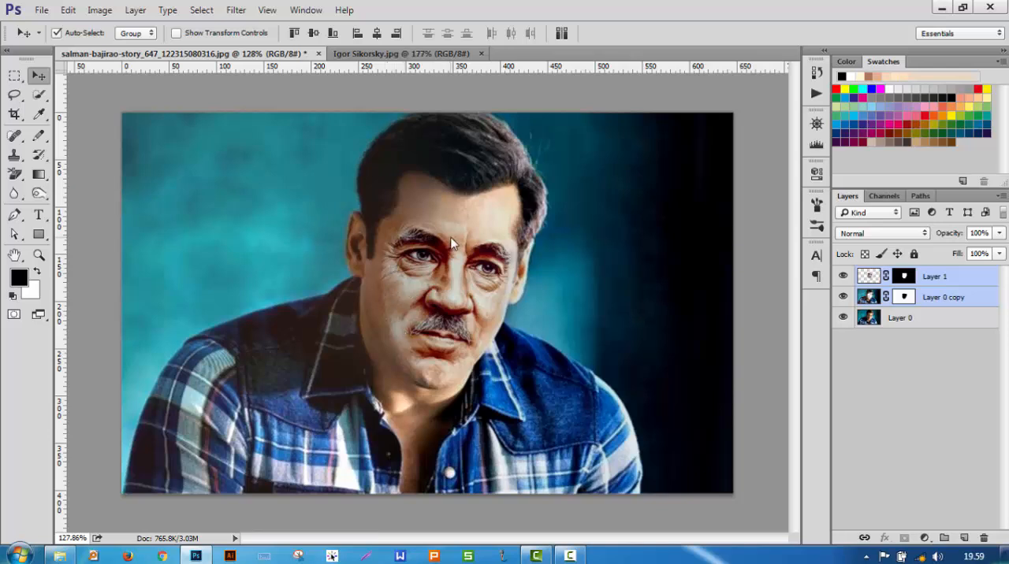
Step: Merge the blended Layer 1 and Layer 0 copy into a single layer
{"action": "left_click", "coordinate": [842, 276]}
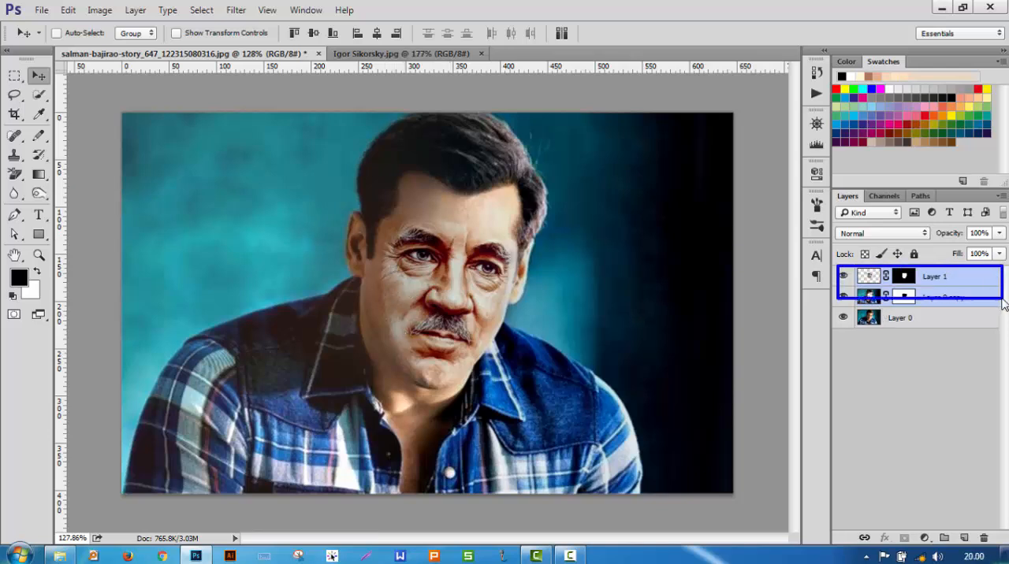
{"action": "right_click", "coordinate": [959, 299]}
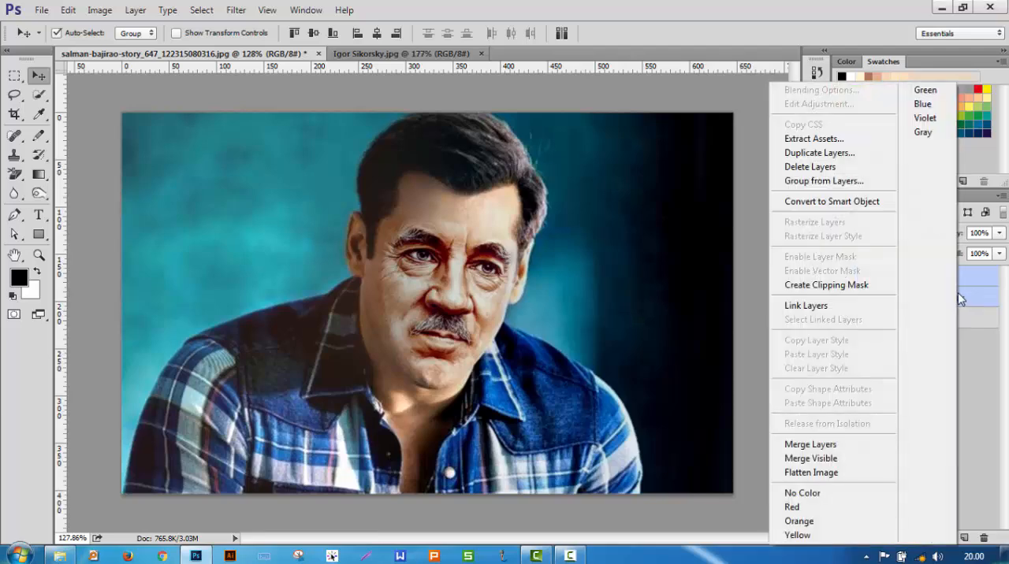
{"action": "left_click", "coordinate": [838, 446]}
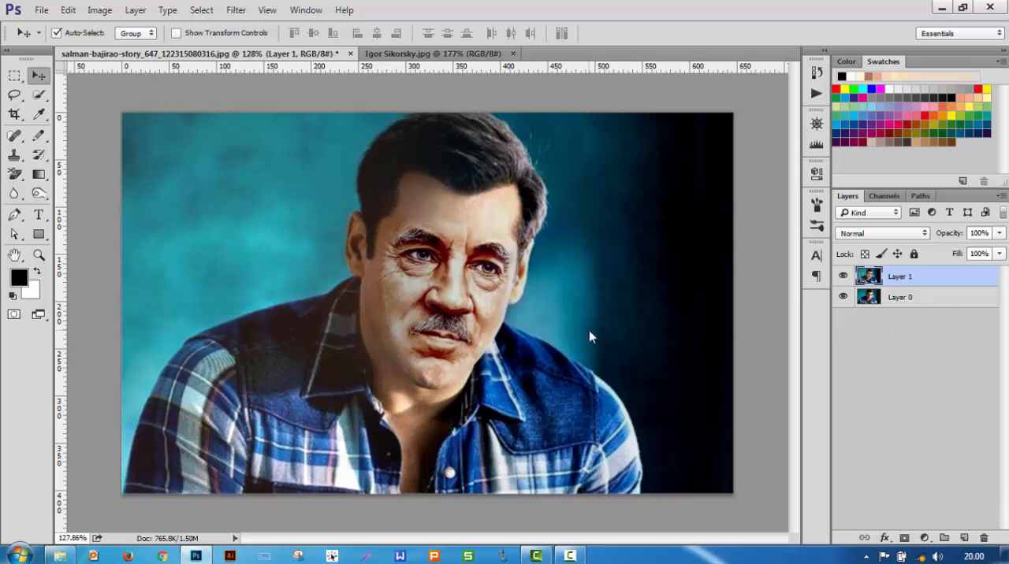
Step: Smooth the blend seam on the forehead above the nose bridge with the Spot Healing Brush
{"action": "scroll", "coordinate": [472, 175], "scroll_direction": "up", "scroll_amount": 6}
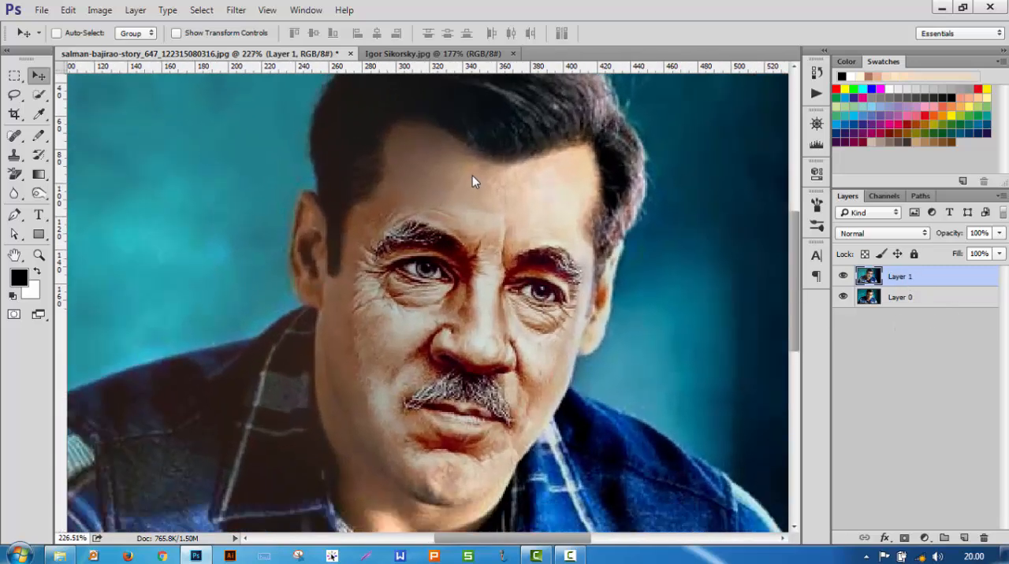
{"action": "scroll", "coordinate": [472, 175], "scroll_direction": "down", "scroll_amount": 2}
{"action": "scroll", "coordinate": [478, 203], "scroll_direction": "up", "scroll_amount": 3}
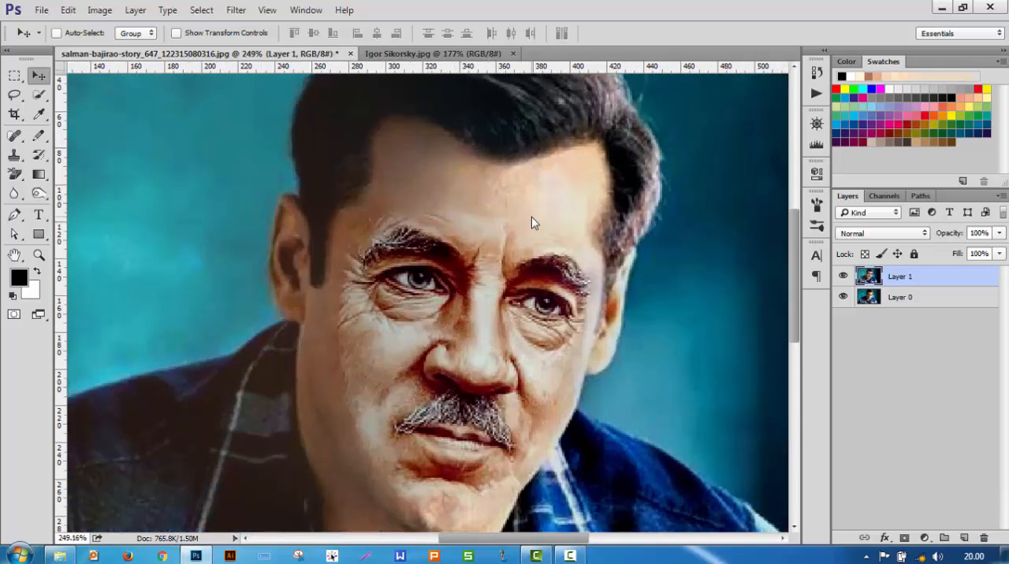
{"action": "left_click", "coordinate": [16, 137]}
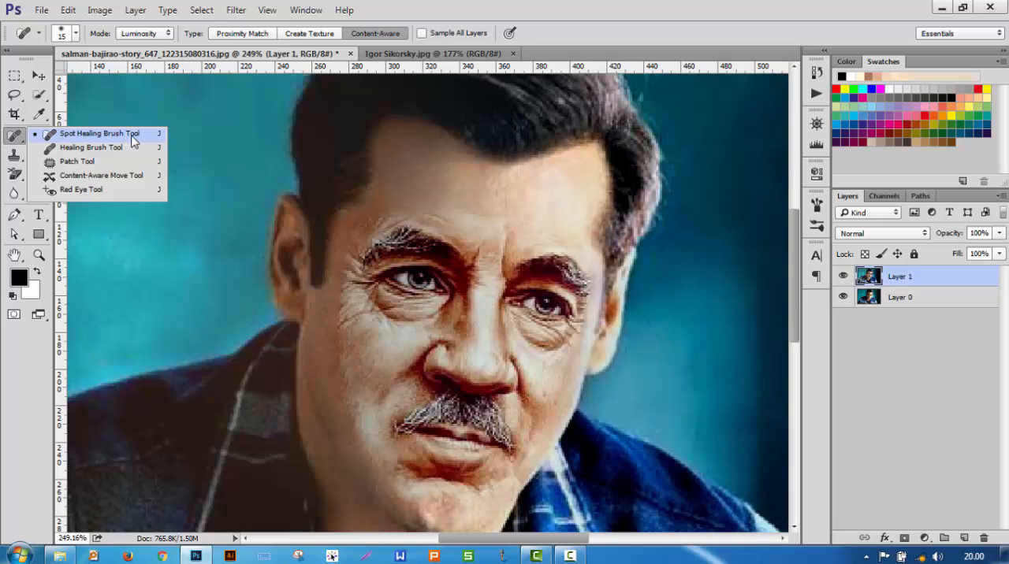
{"action": "left_click", "coordinate": [124, 140]}
{"action": "scroll", "coordinate": [467, 226], "scroll_direction": "up", "scroll_amount": 2}
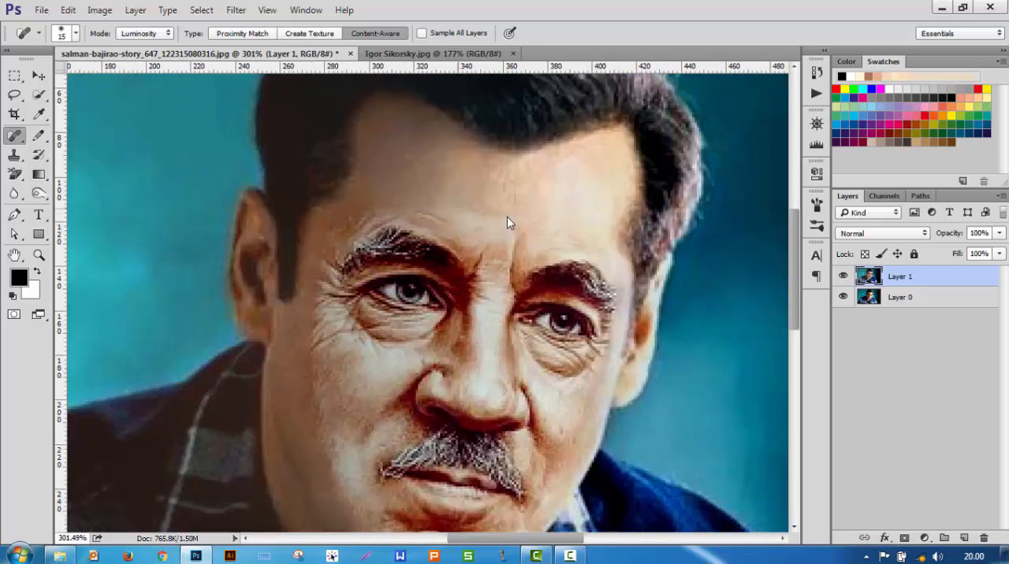
{"action": "scroll", "coordinate": [516, 225], "scroll_direction": "down", "scroll_amount": 1}
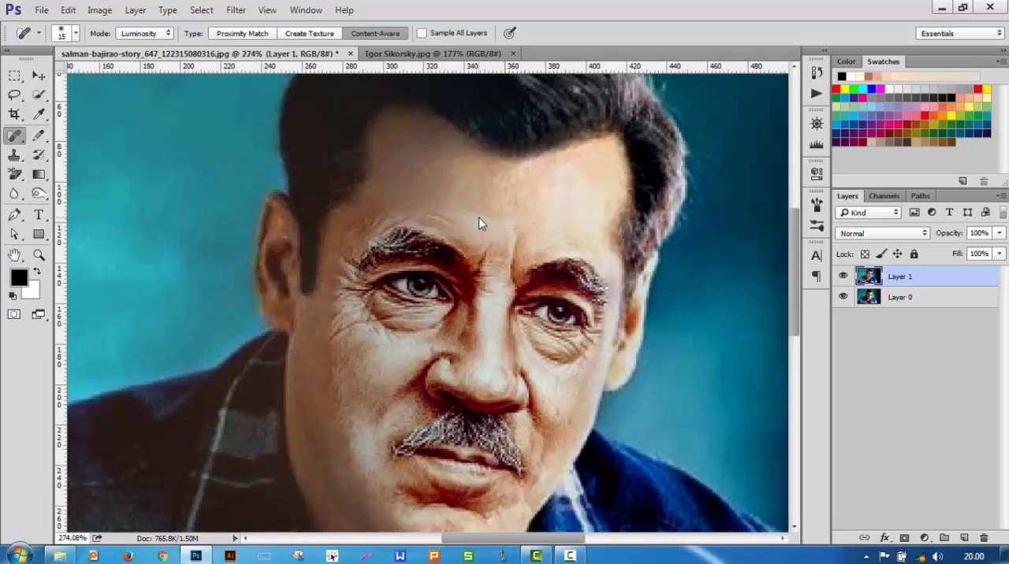
{"action": "mouse_move", "coordinate": [515, 221]}
{"action": "left_mouse_down"}
{"action": "mouse_move", "coordinate": [471, 212]}
{"action": "mouse_move", "coordinate": [533, 225]}
{"action": "mouse_move", "coordinate": [446, 203]}
{"action": "mouse_move", "coordinate": [518, 235]}
{"action": "mouse_move", "coordinate": [476, 213]}
{"action": "left_mouse_up"}
{"action": "left_click", "coordinate": [495, 220]}
Step: Heal the seam and blemishes down the cheek on the shaded side of the face, from beside the eye to near the mouth
{"action": "mouse_move", "coordinate": [358, 226]}
{"action": "left_mouse_down"}
{"action": "mouse_move", "coordinate": [375, 218]}
{"action": "mouse_move", "coordinate": [350, 394]}
{"action": "left_mouse_up"}
{"action": "scroll", "coordinate": [339, 285], "scroll_direction": "down", "scroll_amount": 1}
{"action": "scroll", "coordinate": [337, 292], "scroll_direction": "down", "scroll_amount": 1}
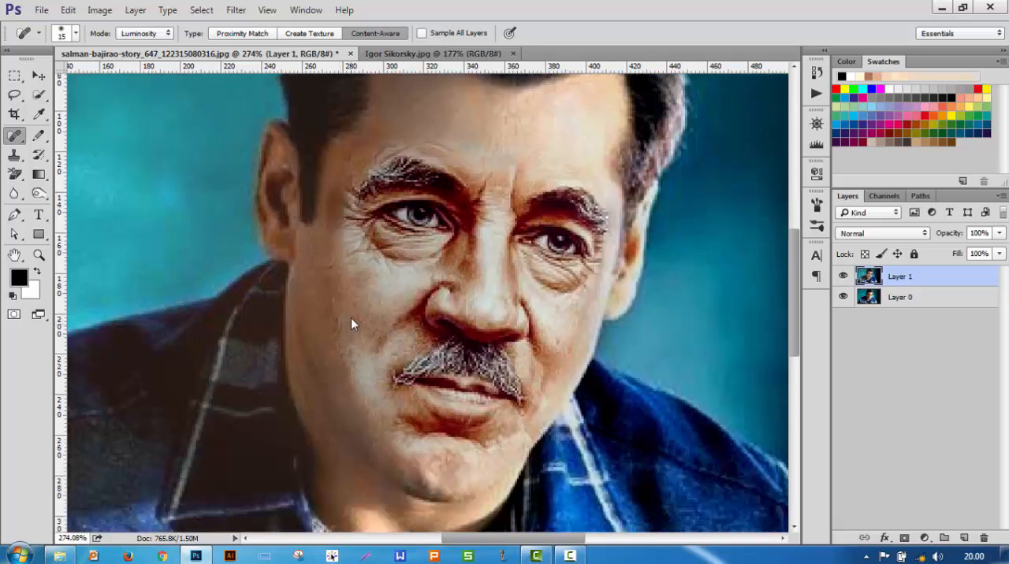
{"action": "mouse_move", "coordinate": [346, 304]}
{"action": "left_mouse_down"}
{"action": "mouse_move", "coordinate": [351, 378]}
{"action": "mouse_move", "coordinate": [364, 388]}
{"action": "left_mouse_up"}
{"action": "left_click", "coordinate": [363, 380]}
{"action": "left_click_drag", "start_coordinate": [342, 342], "coordinate": [365, 394]}
{"action": "left_click", "coordinate": [351, 297]}
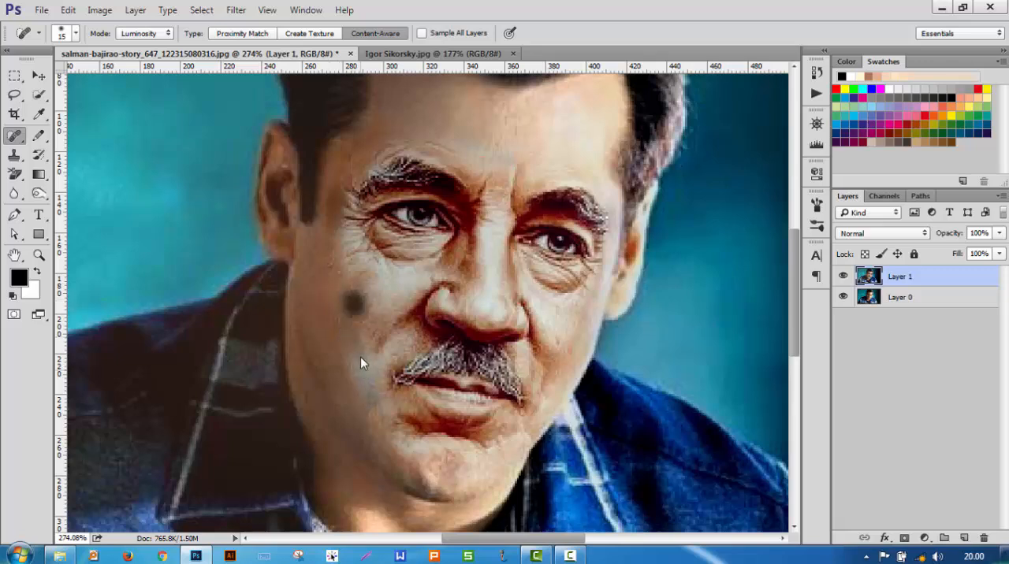
{"action": "left_click", "coordinate": [331, 219]}
{"action": "left_click", "coordinate": [345, 250]}
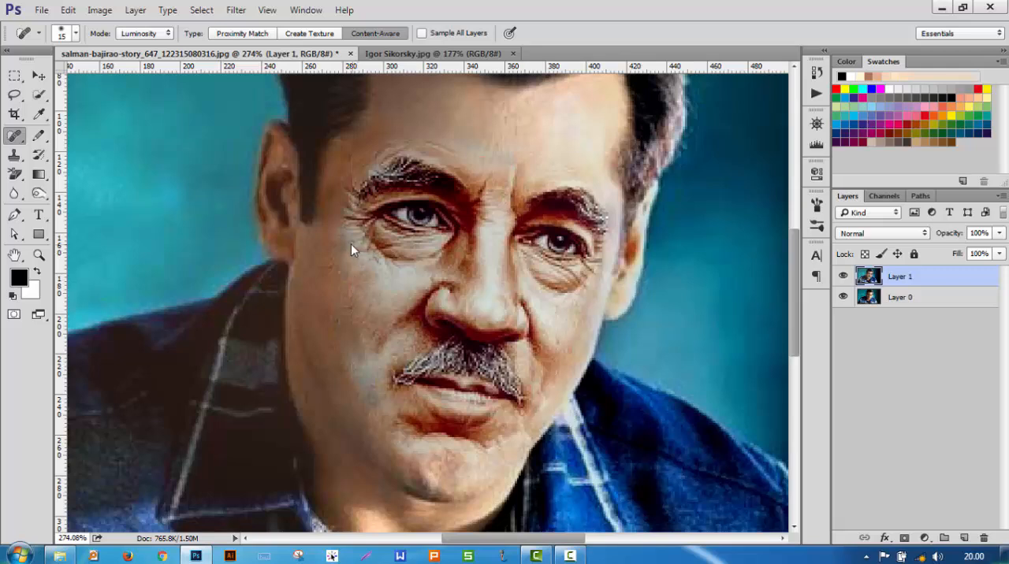
{"action": "left_click", "coordinate": [344, 236]}
{"action": "left_click", "coordinate": [354, 306]}
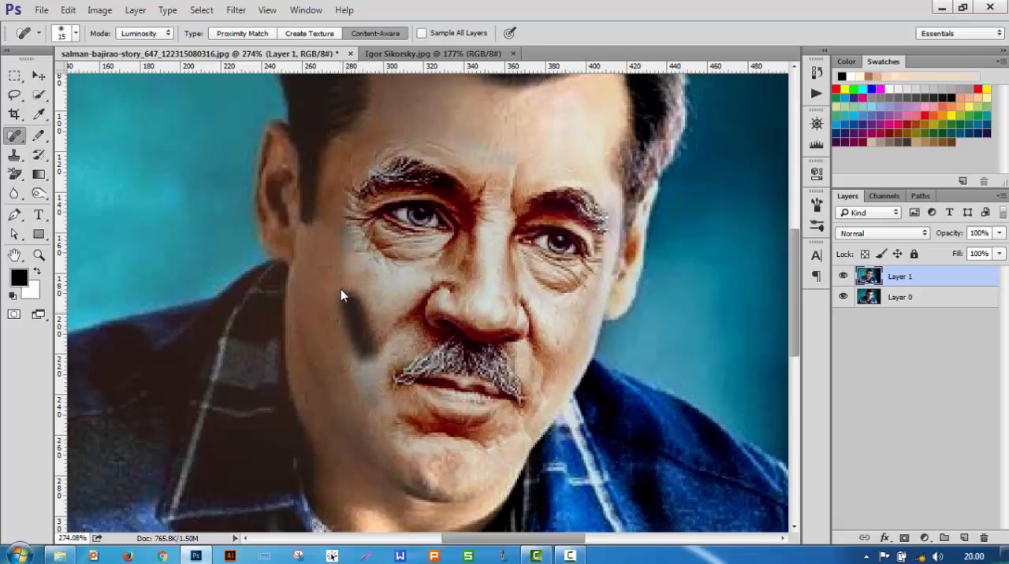
Step: Heal the visible edge and stray hairs along the top of the eyebrow on the shaded side of the face
{"action": "scroll", "coordinate": [389, 372], "scroll_direction": "down", "scroll_amount": 3}
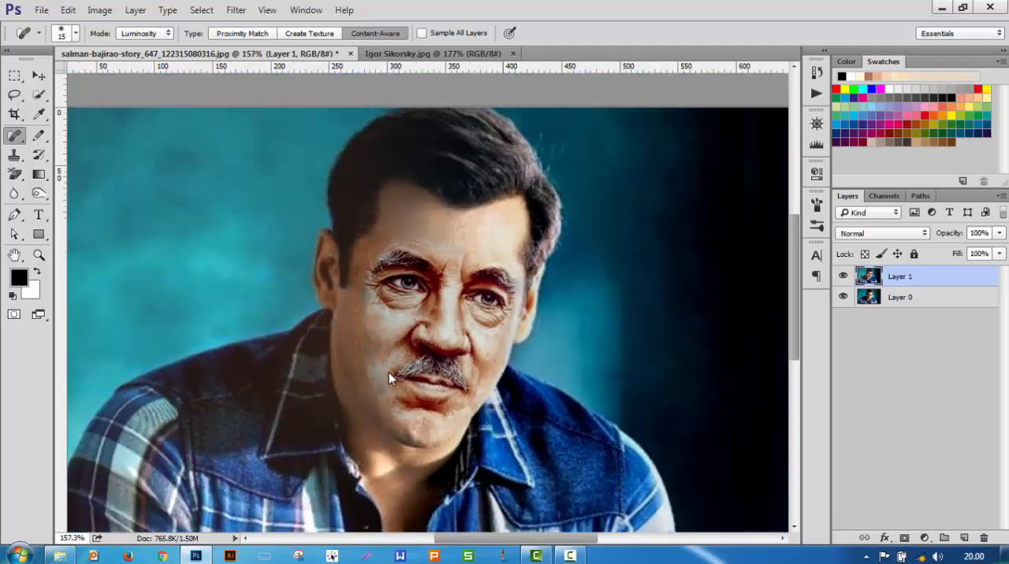
{"action": "scroll", "coordinate": [388, 373], "scroll_direction": "down", "scroll_amount": 3}
{"action": "scroll", "coordinate": [472, 318], "scroll_direction": "up", "scroll_amount": 4}
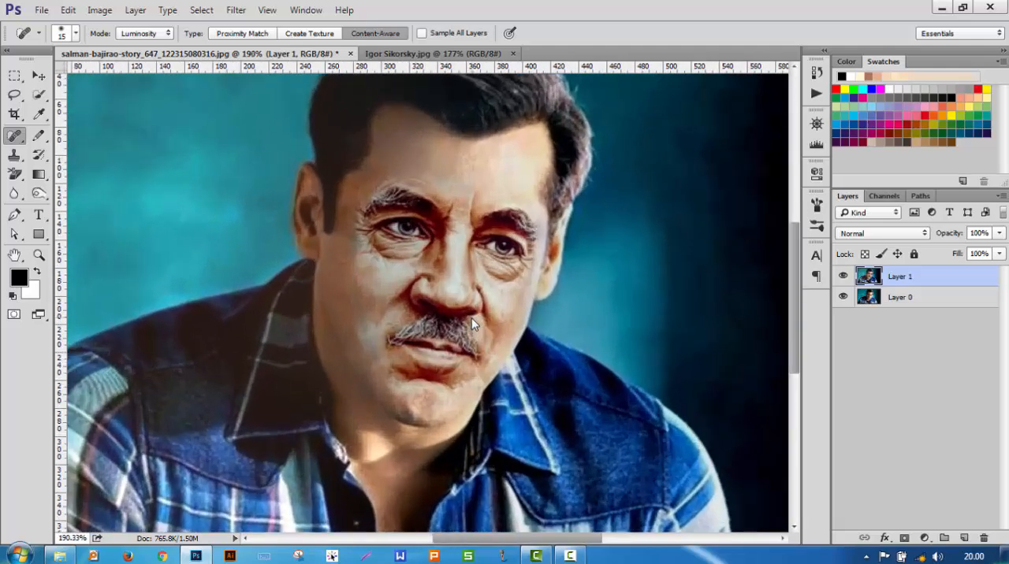
{"action": "scroll", "coordinate": [423, 155], "scroll_direction": "up", "scroll_amount": 5}
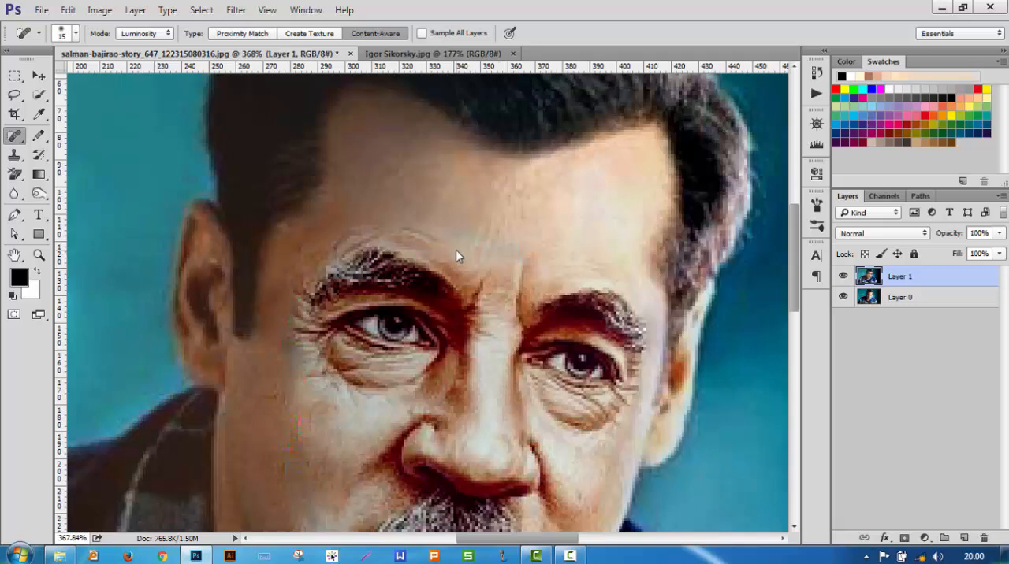
{"action": "mouse_move", "coordinate": [455, 244]}
{"action": "left_mouse_down"}
{"action": "mouse_move", "coordinate": [396, 229]}
{"action": "mouse_move", "coordinate": [318, 239]}
{"action": "mouse_move", "coordinate": [360, 231]}
{"action": "mouse_move", "coordinate": [295, 284]}
{"action": "left_mouse_up"}
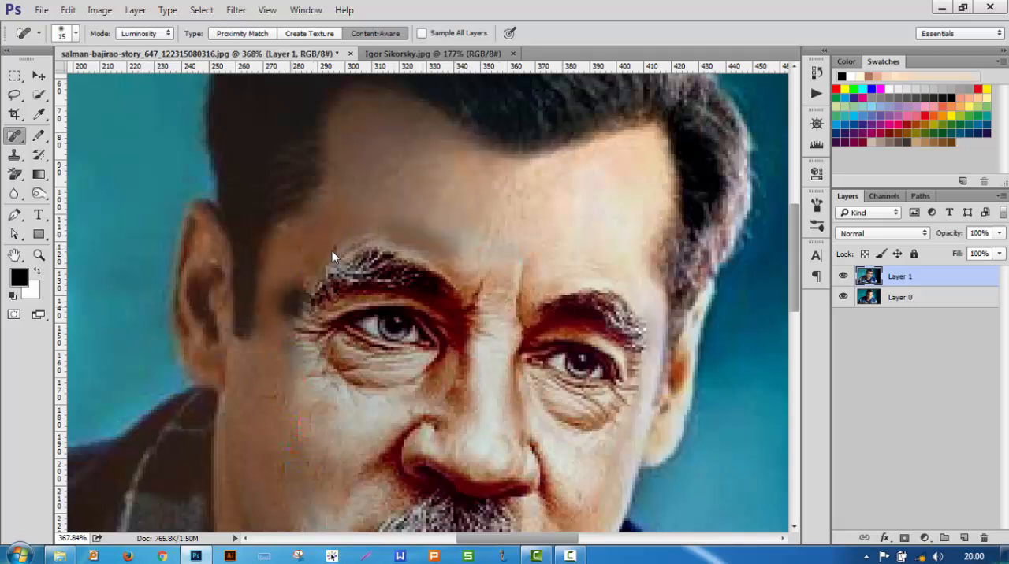
{"action": "scroll", "coordinate": [379, 229], "scroll_direction": "down", "scroll_amount": 5}
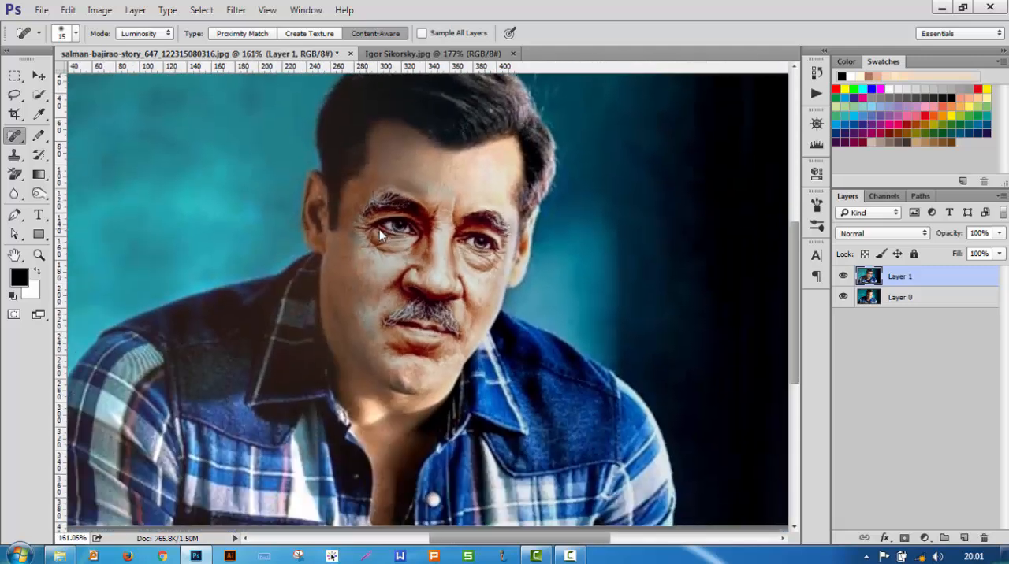
{"action": "scroll", "coordinate": [379, 229], "scroll_direction": "left", "scroll_amount": 2}
{"action": "scroll", "coordinate": [379, 230], "scroll_direction": "up", "scroll_amount": 1}
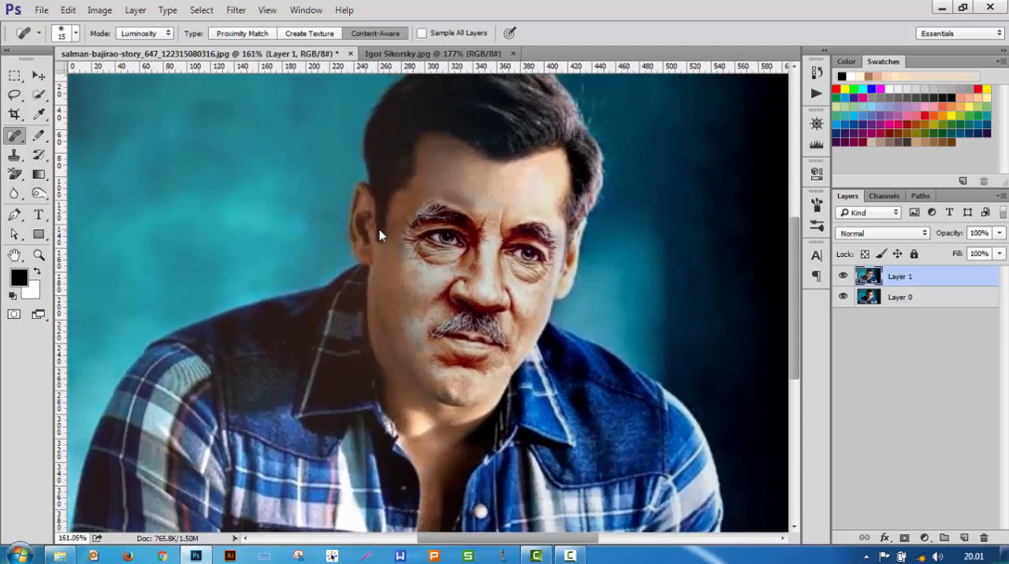